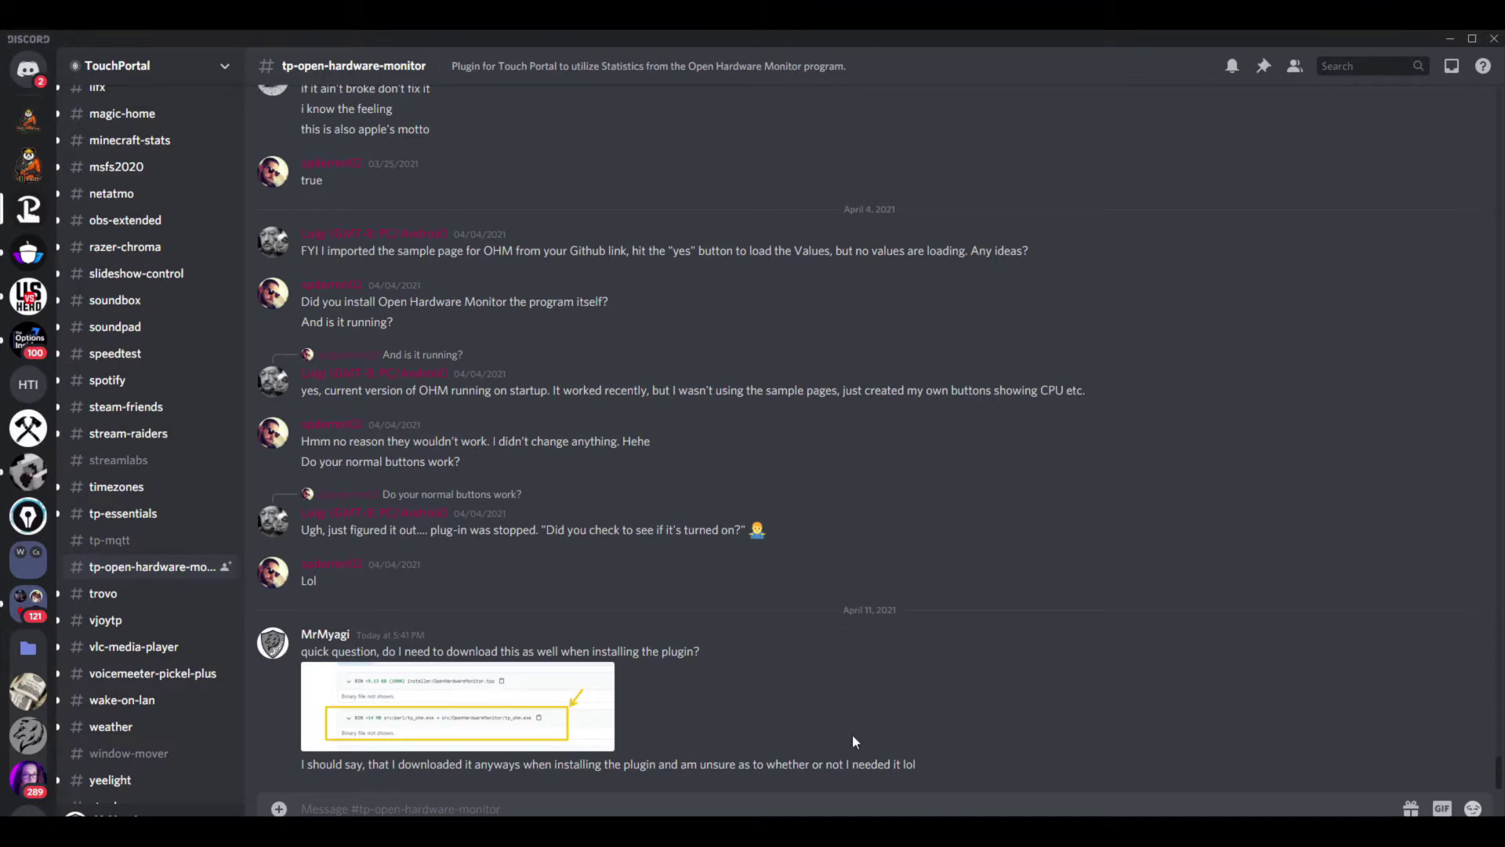
Step: Show the Discord channel's pinned messages
{"action": "left_click_drag", "start_coordinate": [708, 431], "coordinate": [425, 188]}
{"action": "scroll", "coordinate": [180, 310], "scroll_direction": "up", "scroll_amount": 20}
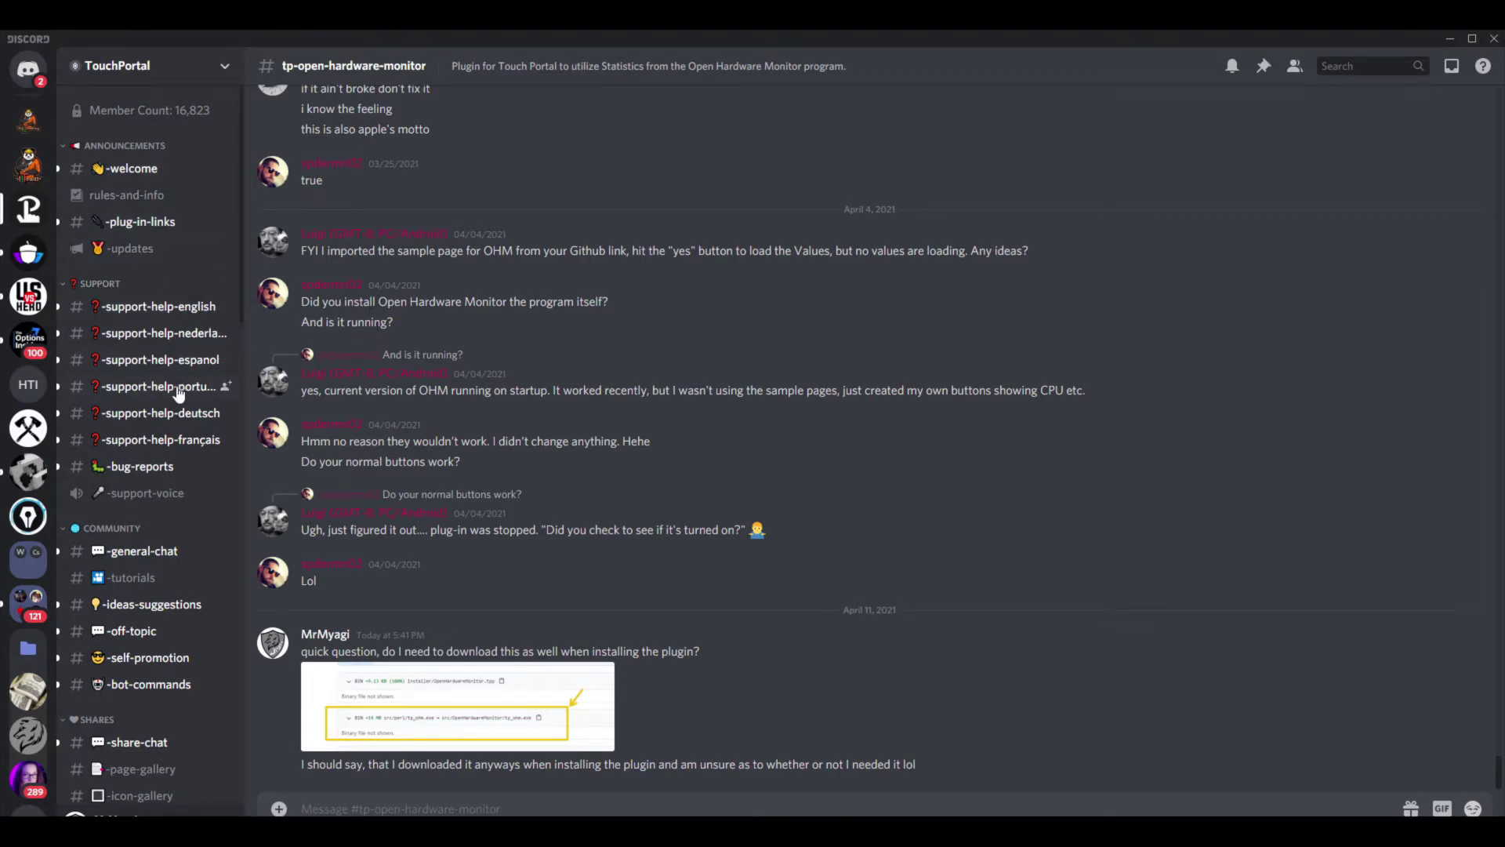
{"action": "scroll", "coordinate": [179, 394], "scroll_direction": "down", "scroll_amount": 2}
{"action": "scroll", "coordinate": [178, 393], "scroll_direction": "down", "scroll_amount": 15}
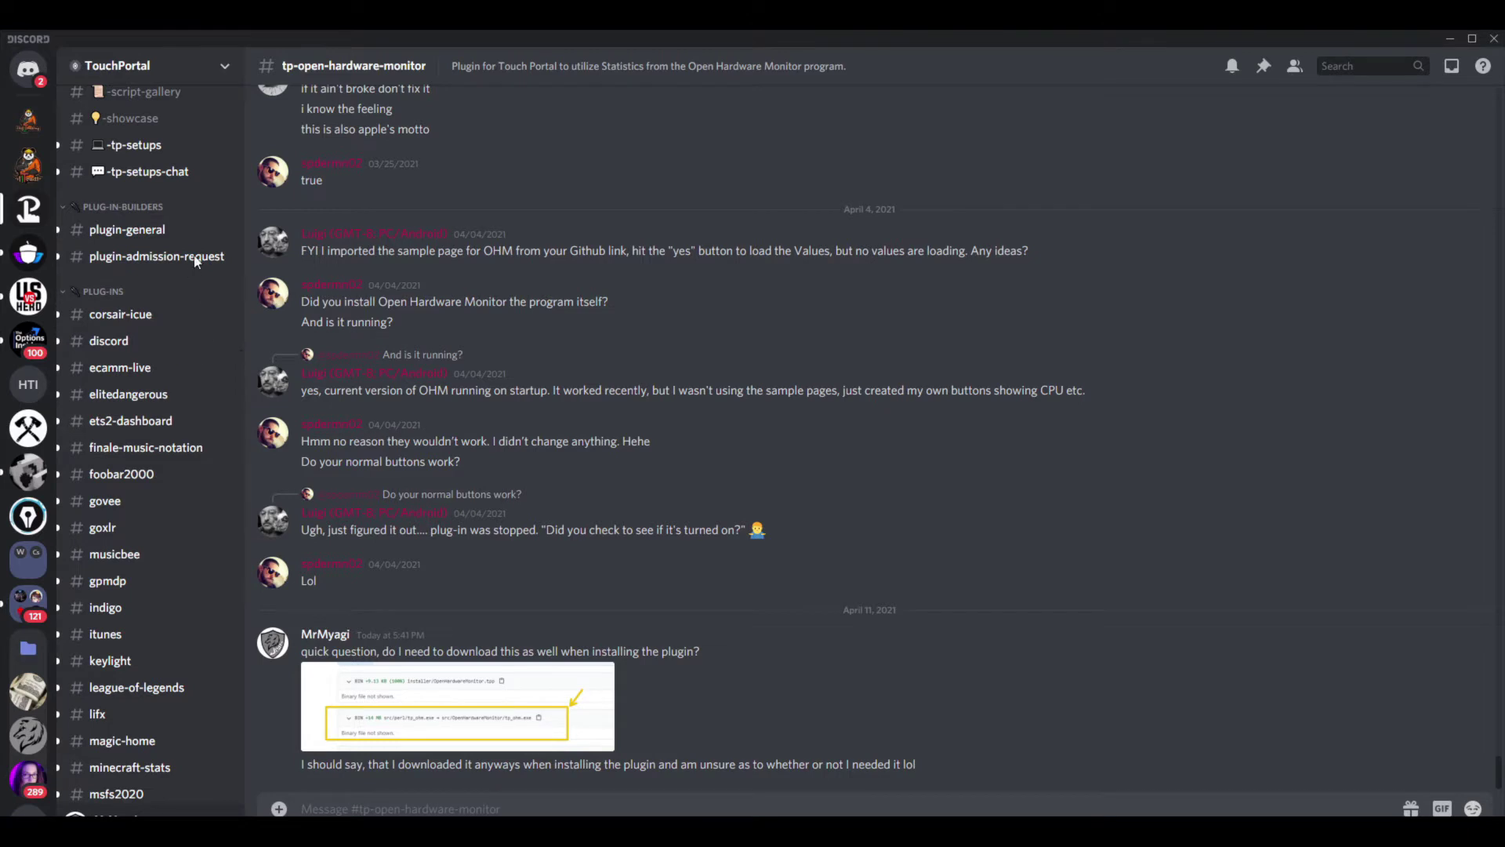
{"action": "scroll", "coordinate": [165, 314], "scroll_direction": "down", "scroll_amount": 8}
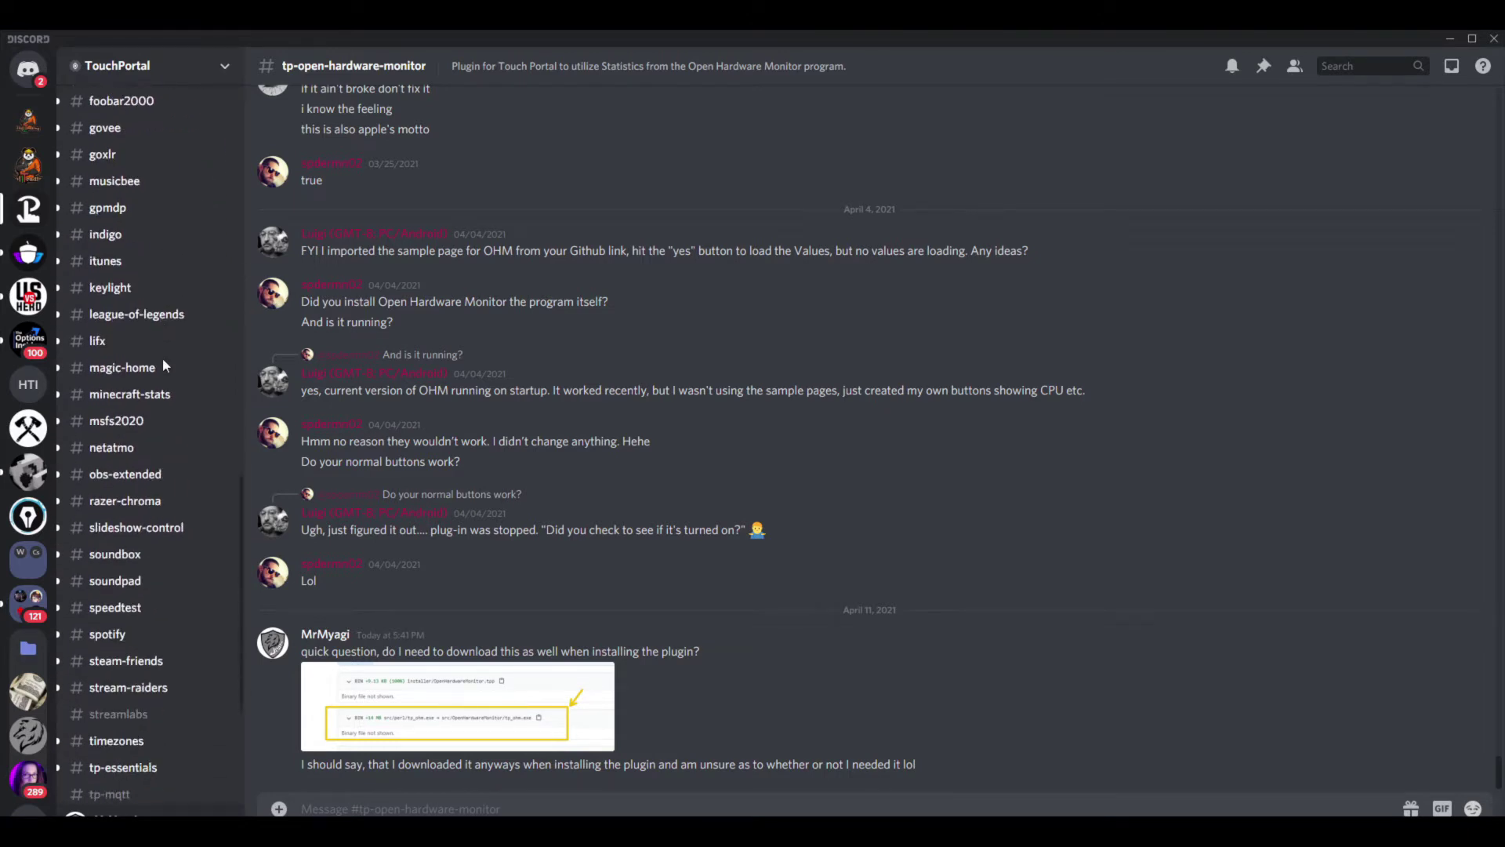
{"action": "scroll", "coordinate": [165, 386], "scroll_direction": "down", "scroll_amount": 1}
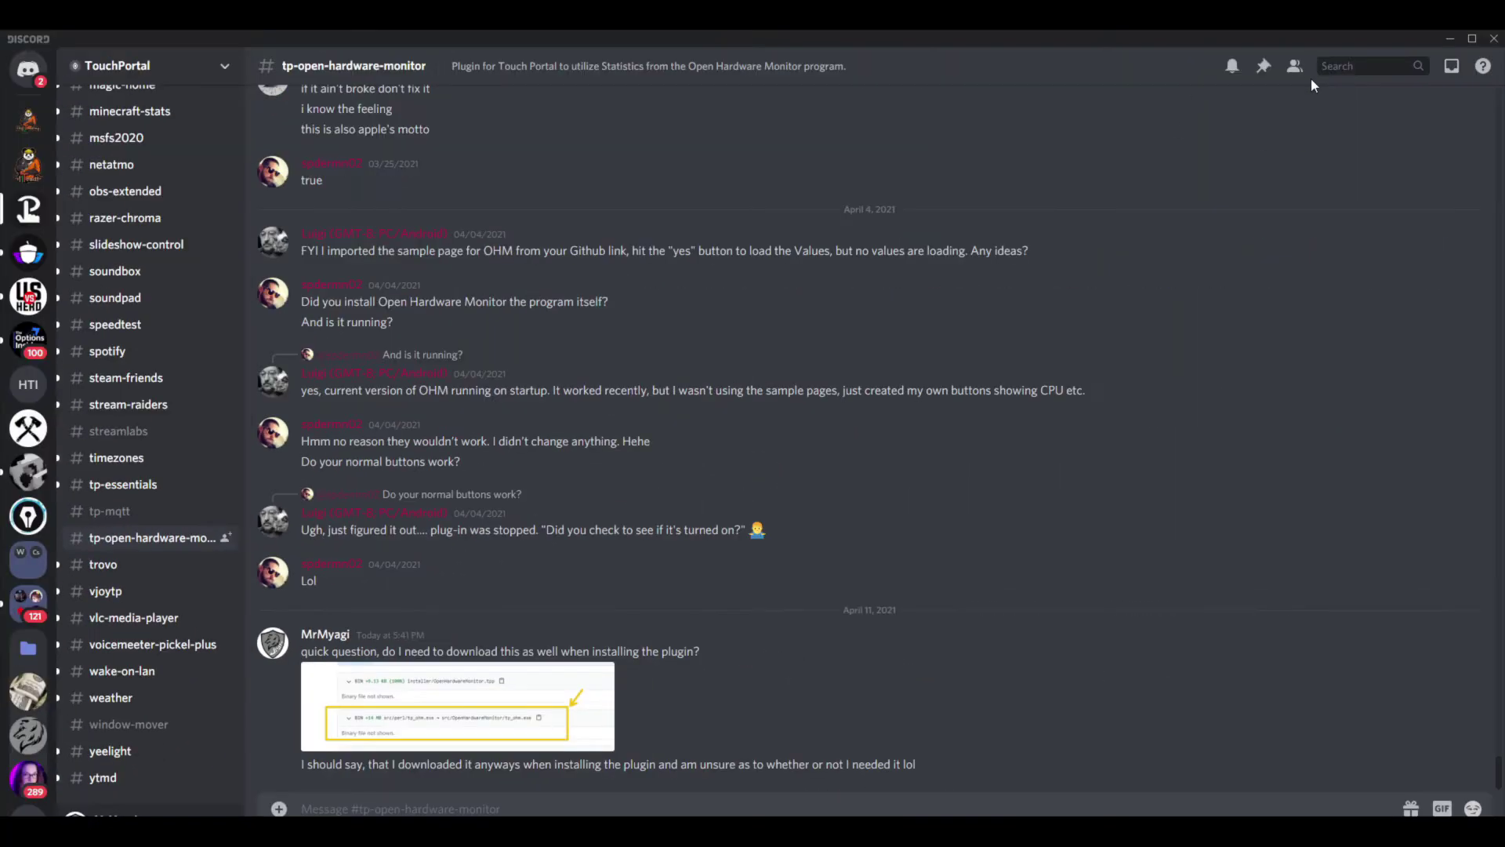
{"action": "left_click", "coordinate": [1263, 66]}
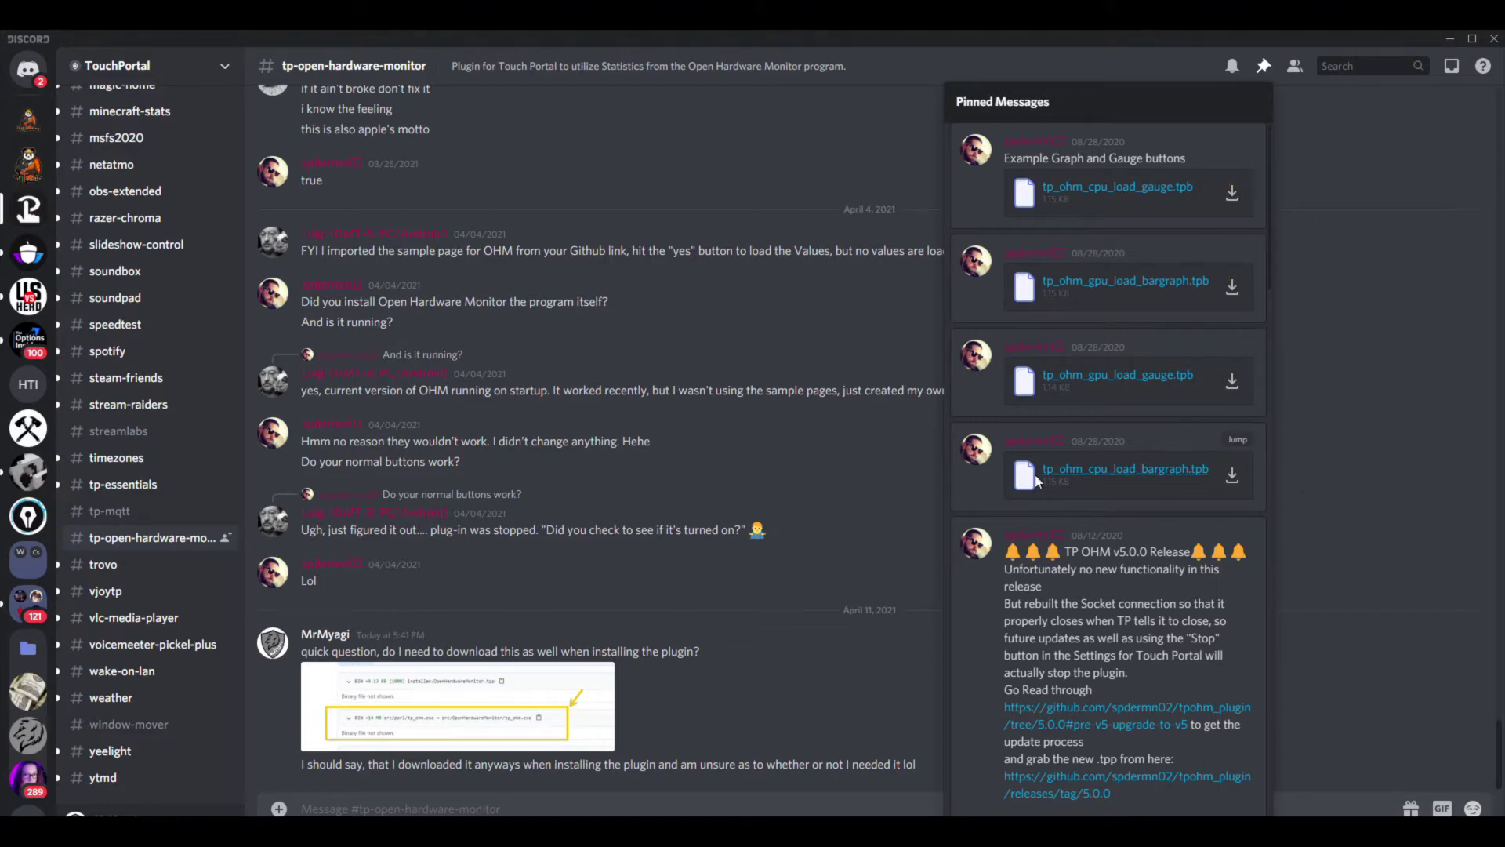
Step: Follow the pinned releases/tag/5.0.0 link and confirm opening the GitHub release page
{"action": "scroll", "coordinate": [1090, 461], "scroll_direction": "down", "scroll_amount": 1}
{"action": "scroll", "coordinate": [1073, 463], "scroll_direction": "down", "scroll_amount": 4}
{"action": "scroll", "coordinate": [958, 519], "scroll_direction": "down", "scroll_amount": 3}
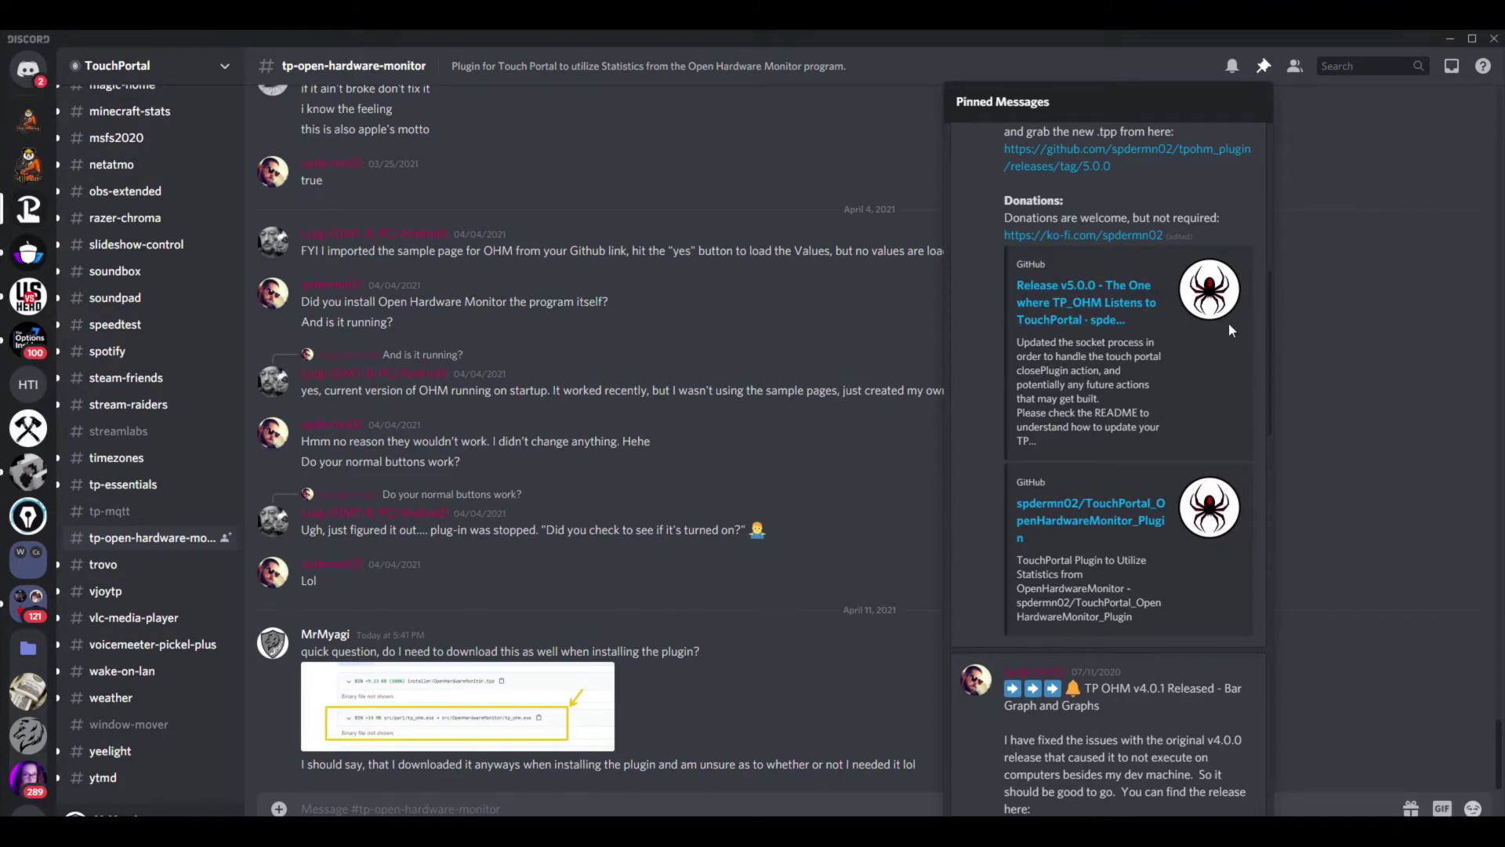
{"action": "left_click", "coordinate": [1046, 316]}
{"action": "left_click", "coordinate": [836, 503]}
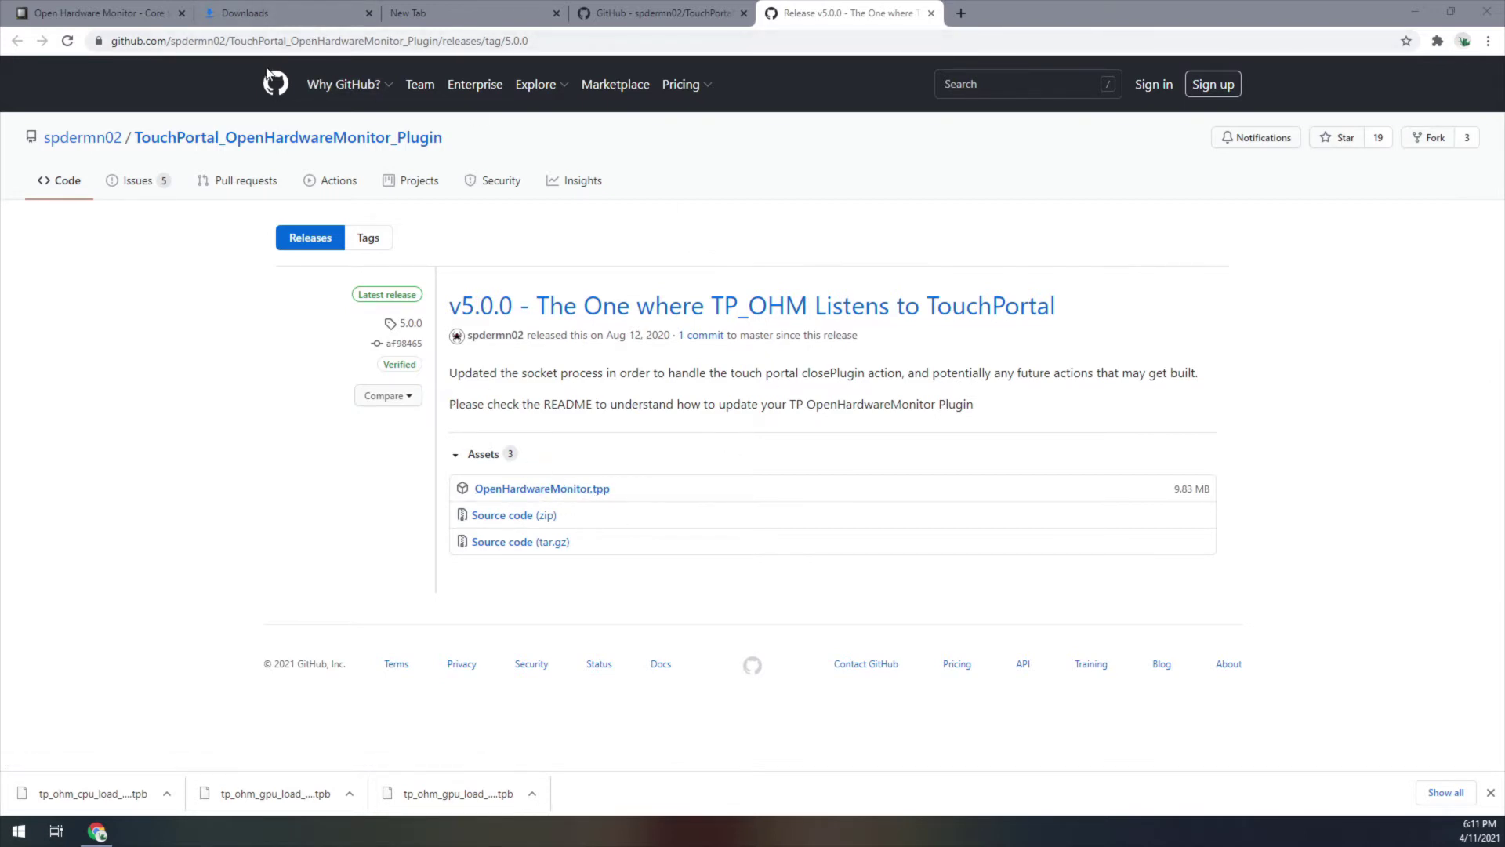
Step: Review the three downloaded tp_ohm .tpb files, then switch to the Open Hardware Monitor homepage
{"action": "left_click", "coordinate": [275, 21]}
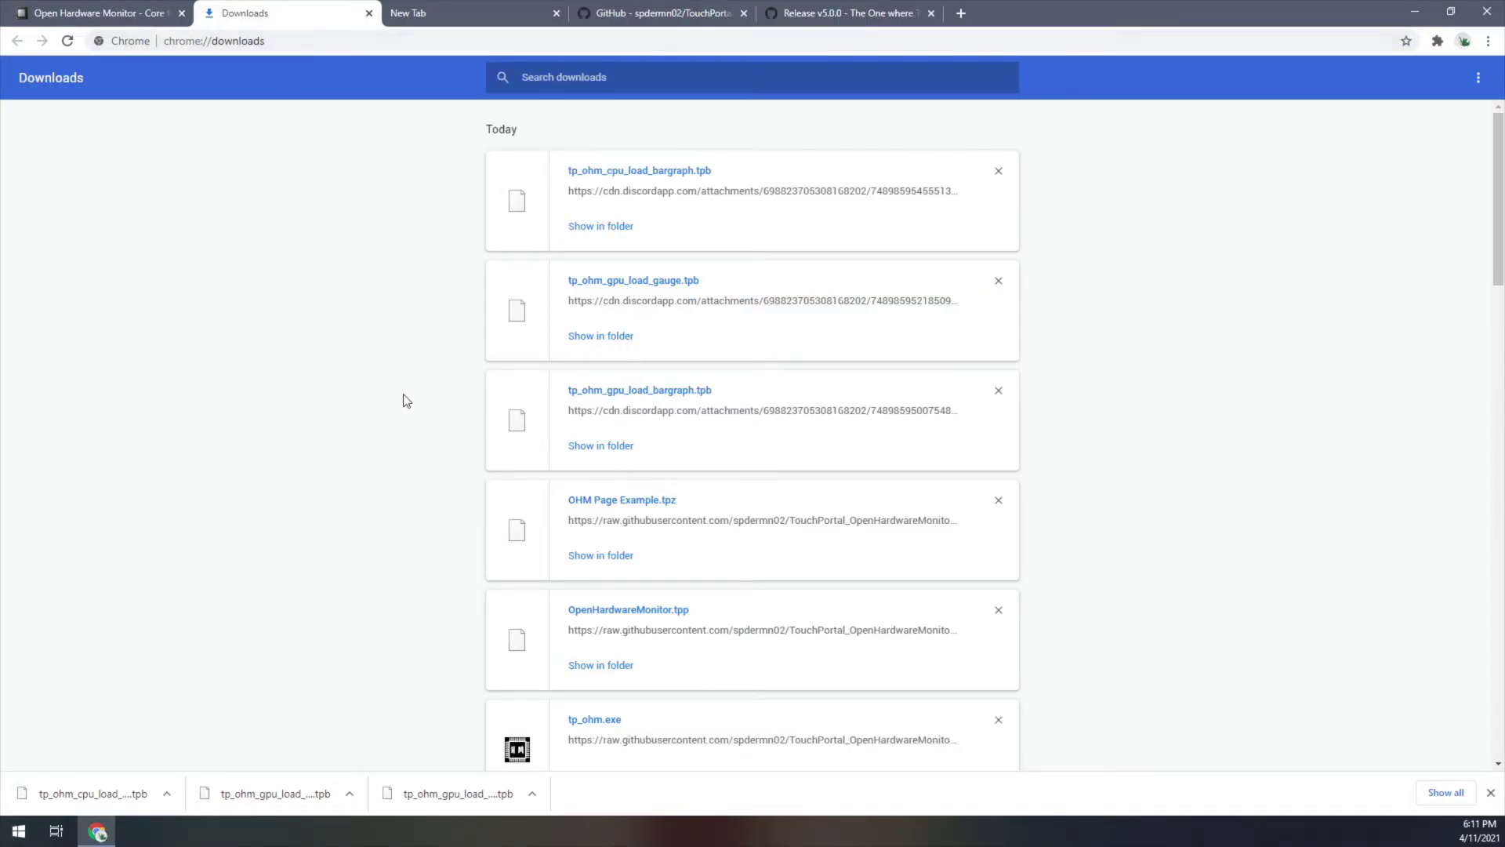
{"action": "scroll", "coordinate": [440, 393], "scroll_direction": "down", "scroll_amount": 1}
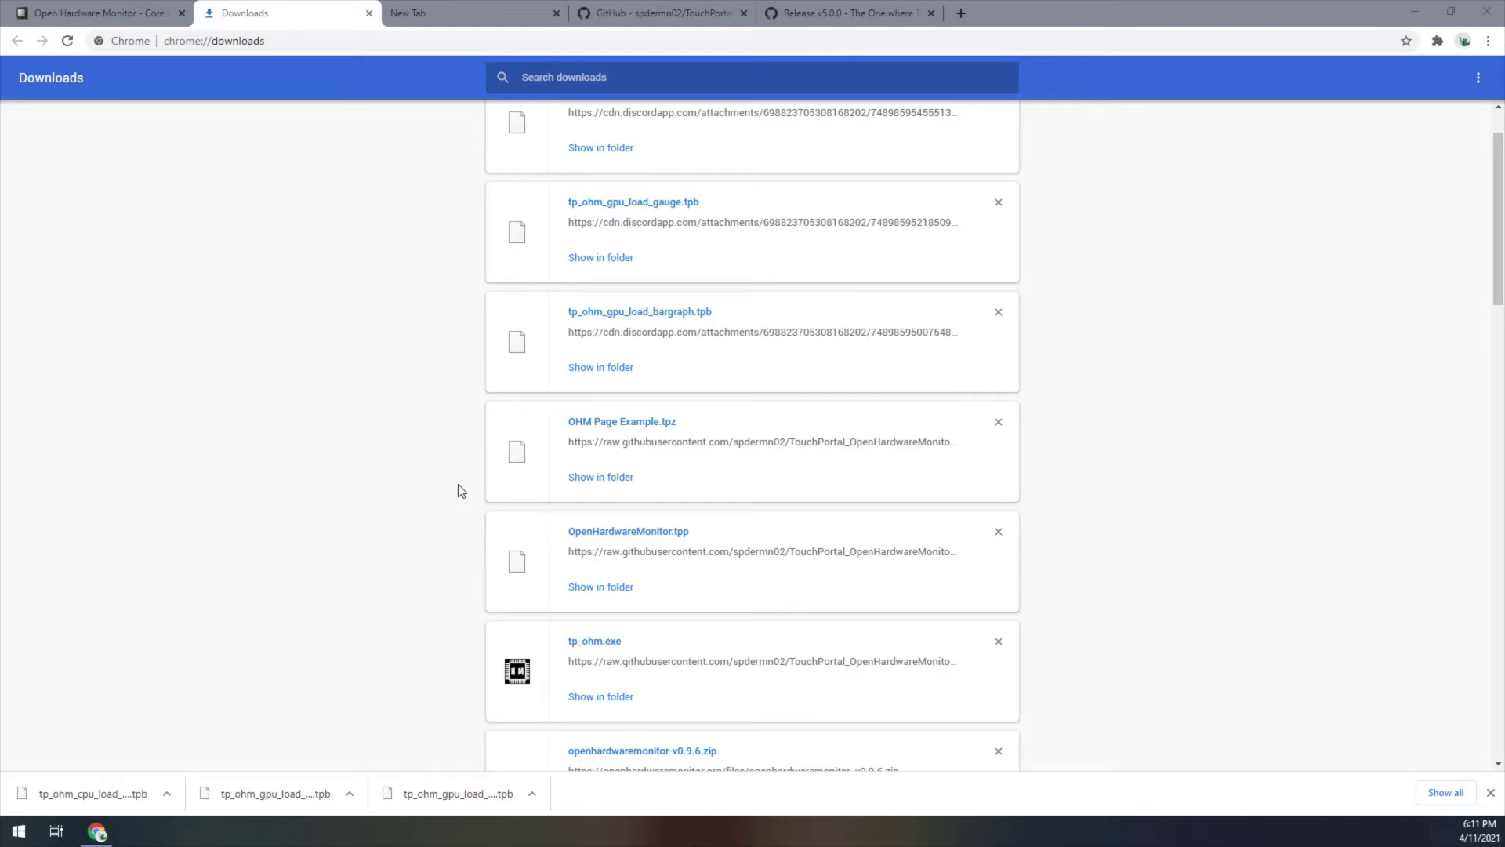
{"action": "scroll", "coordinate": [419, 525], "scroll_direction": "down", "scroll_amount": 1}
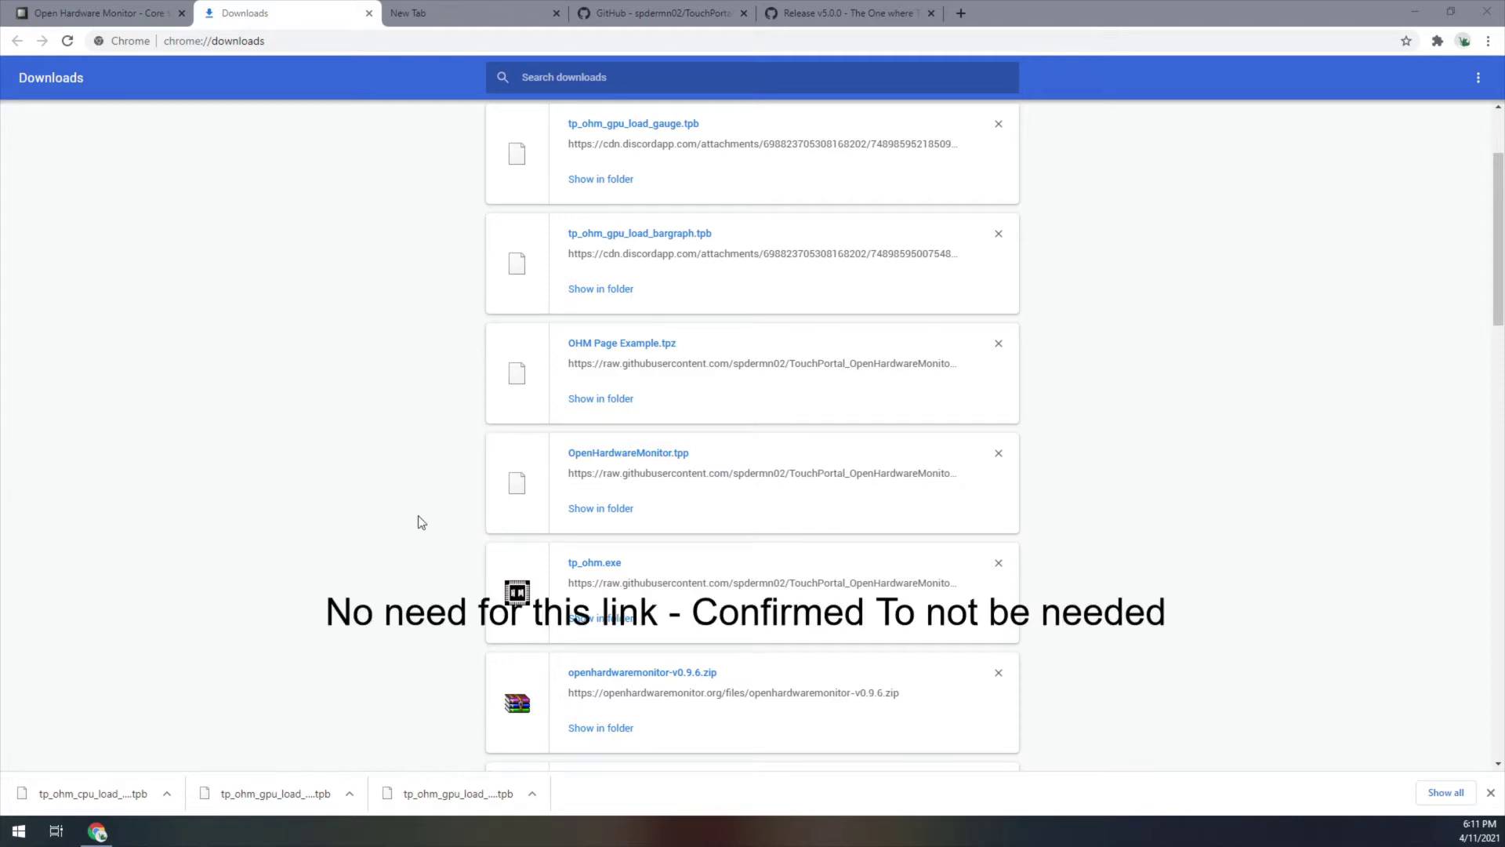
{"action": "scroll", "coordinate": [424, 522], "scroll_direction": "up", "scroll_amount": 2}
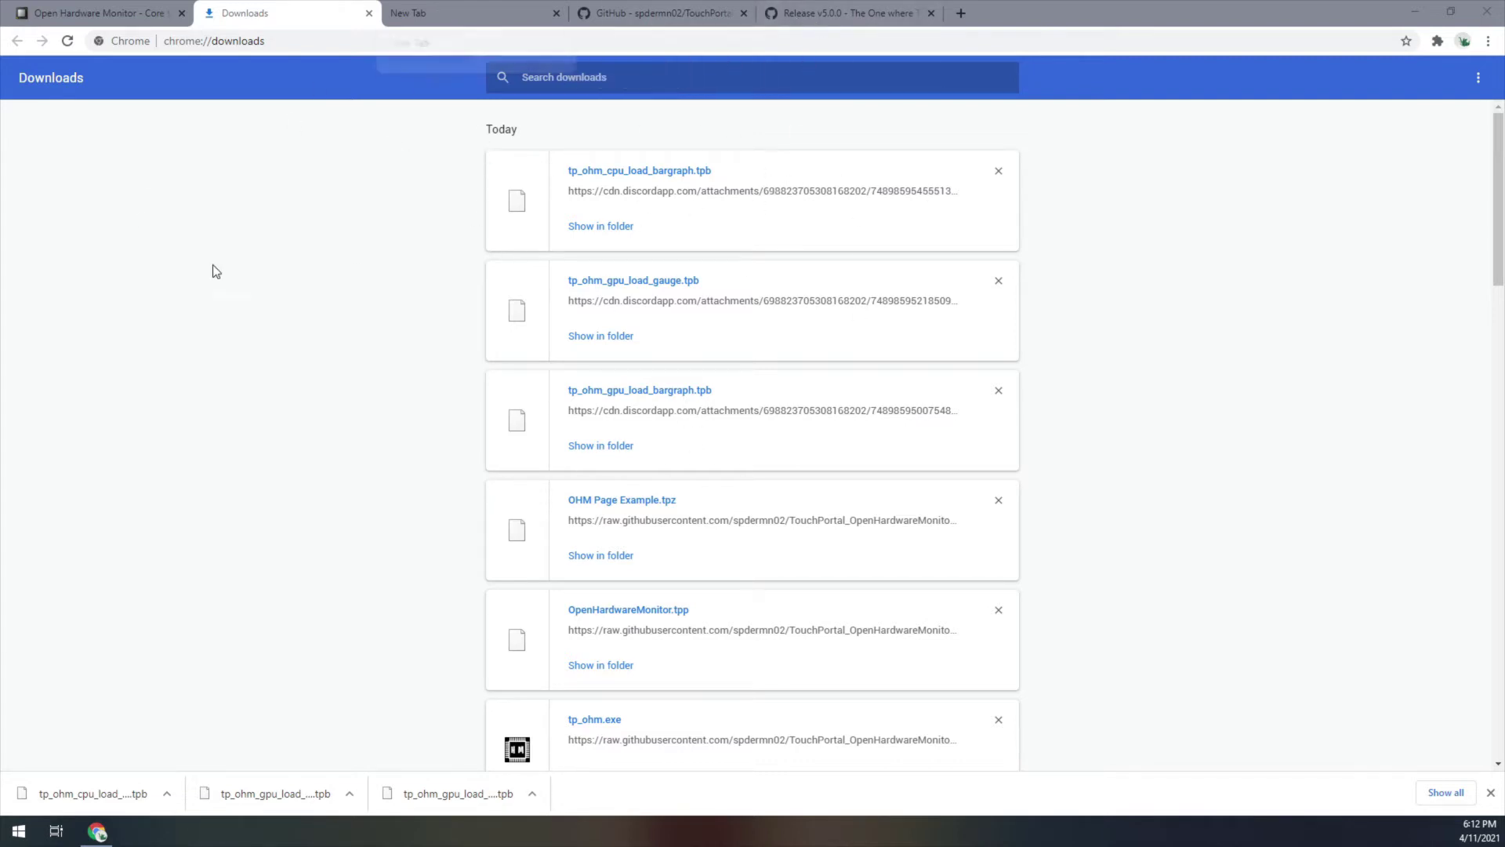
{"action": "left_click", "coordinate": [102, 12]}
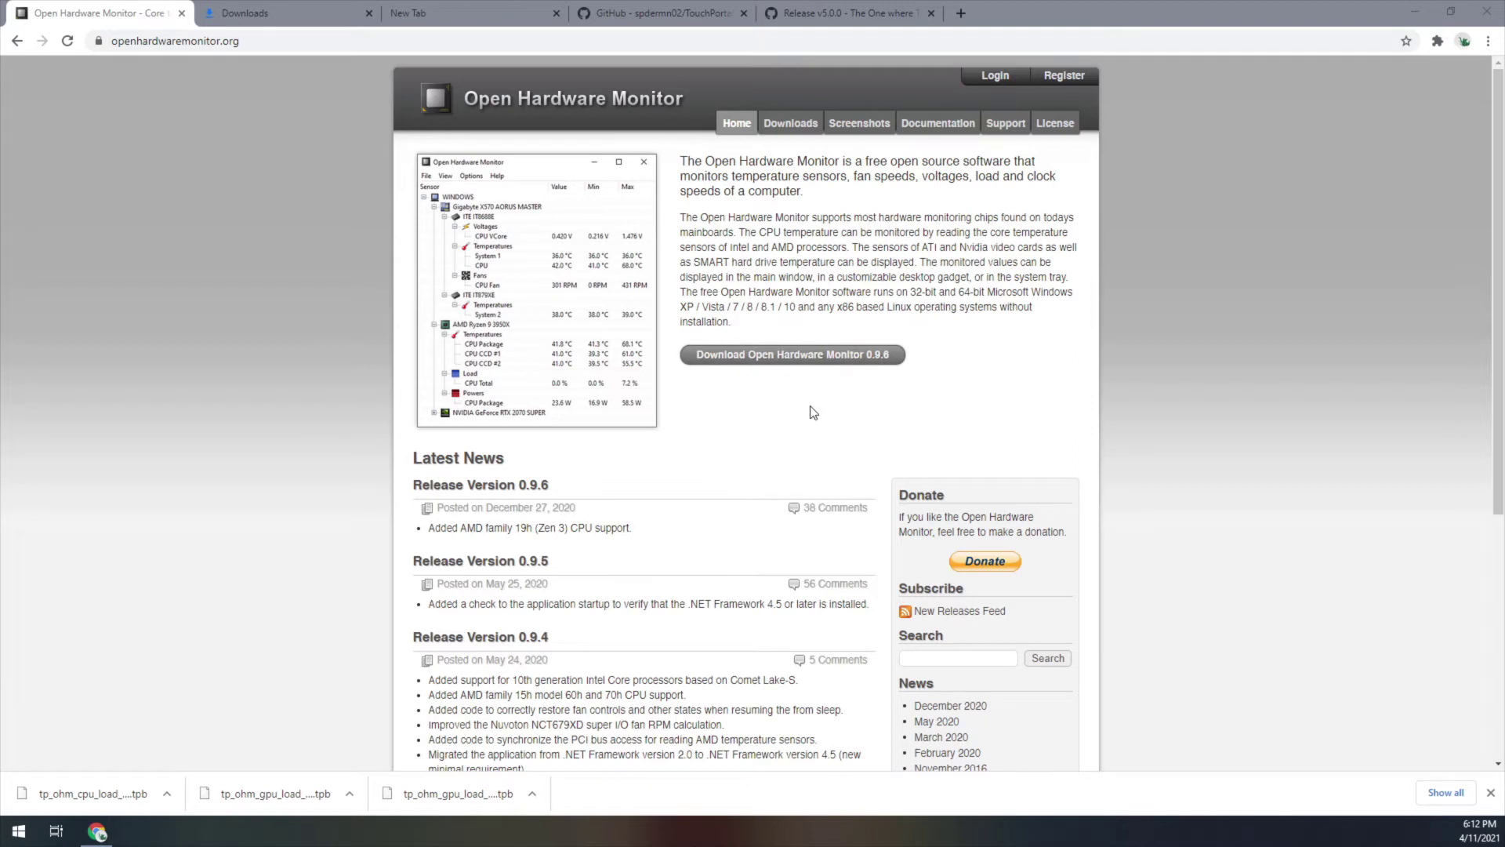
Step: Download and save the Open Hardware Monitor 0.9.6 zip from the Downloads page
{"action": "left_click", "coordinate": [788, 357]}
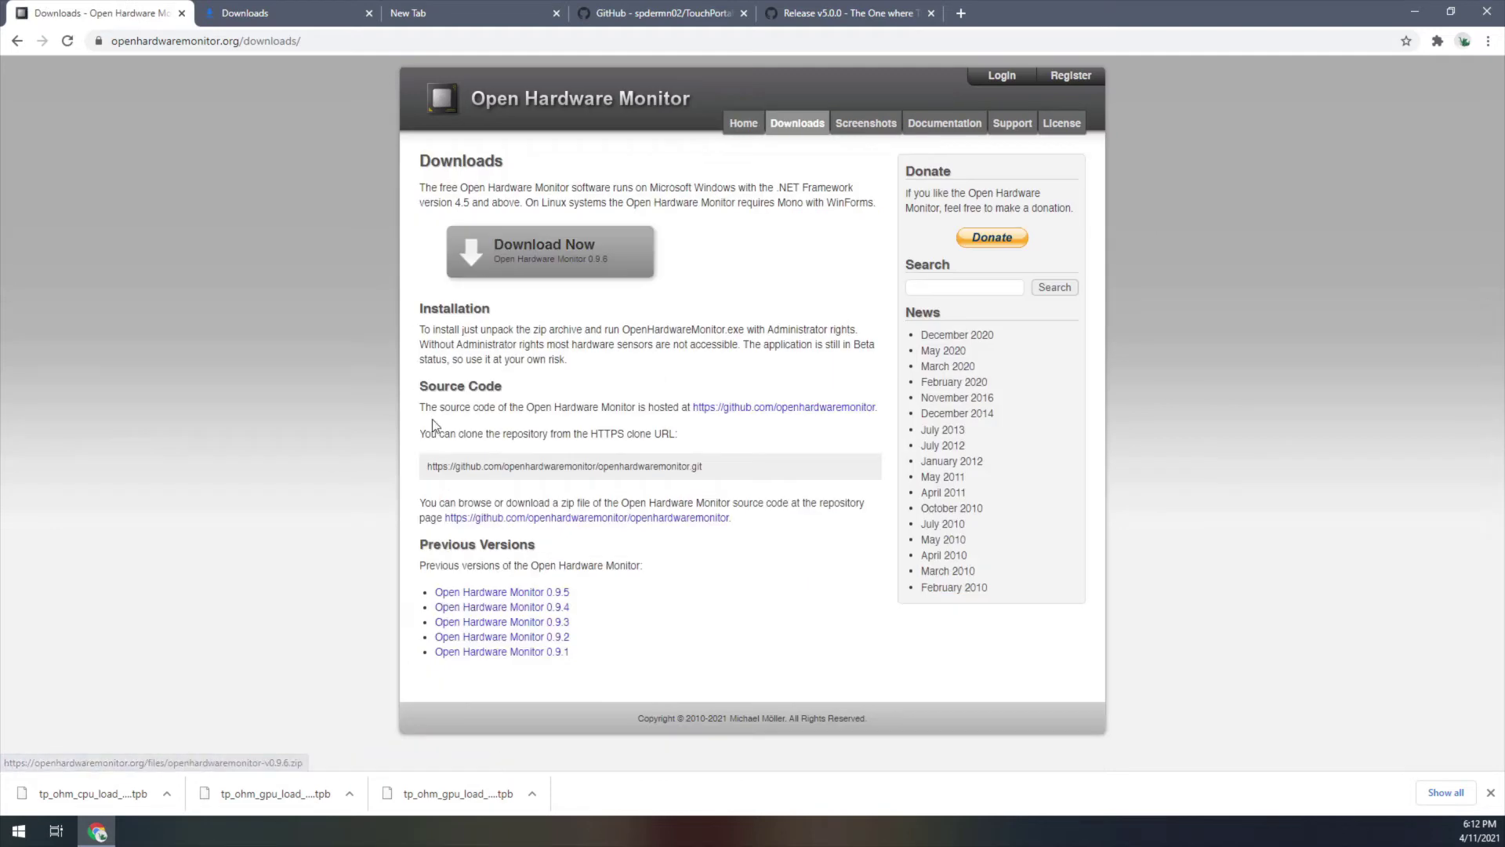
{"action": "left_click", "coordinate": [598, 249]}
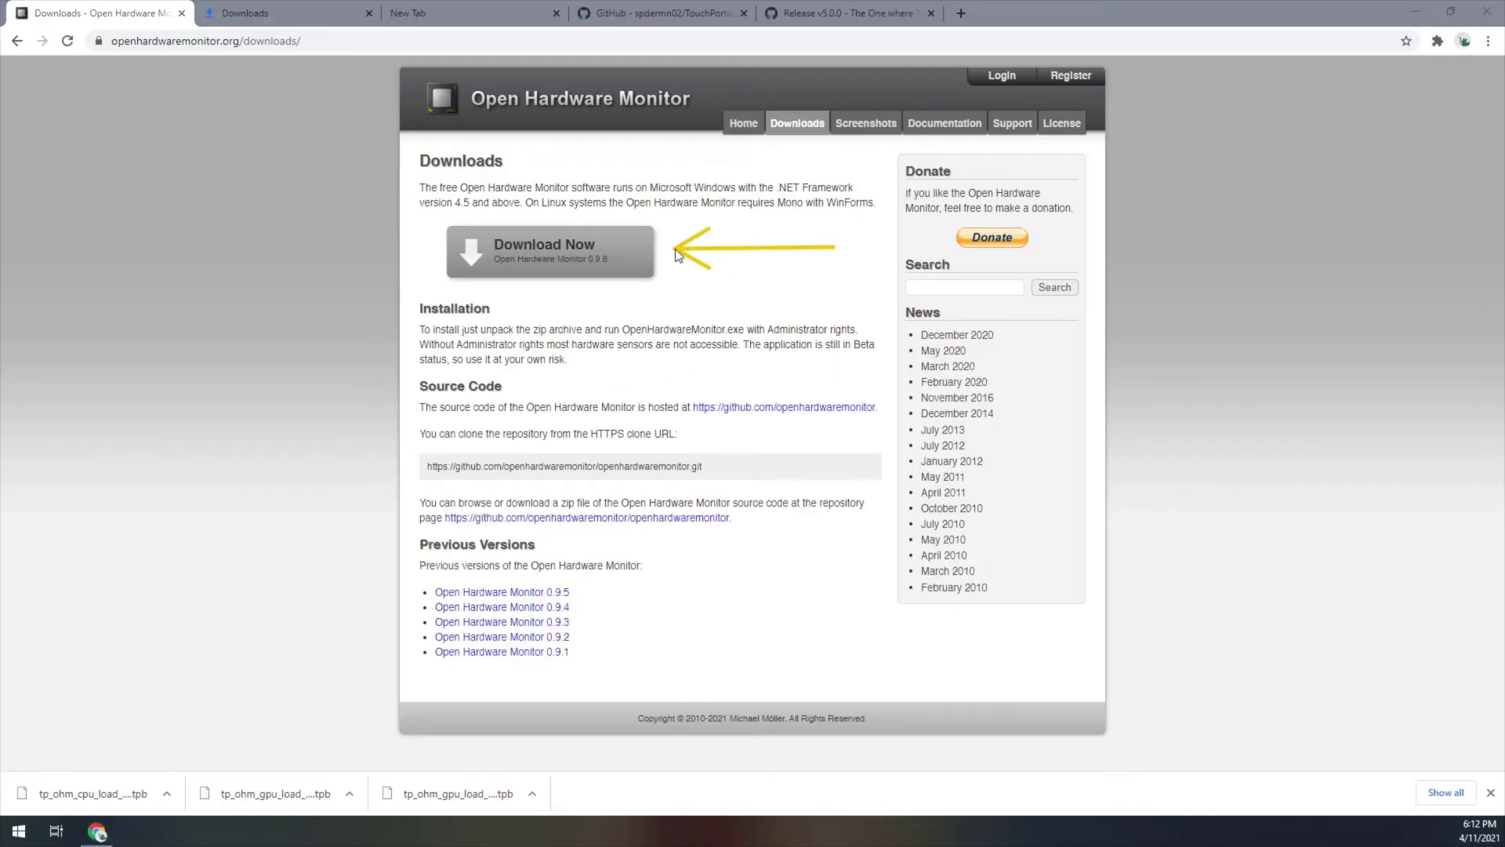
{"action": "left_click", "coordinate": [530, 255]}
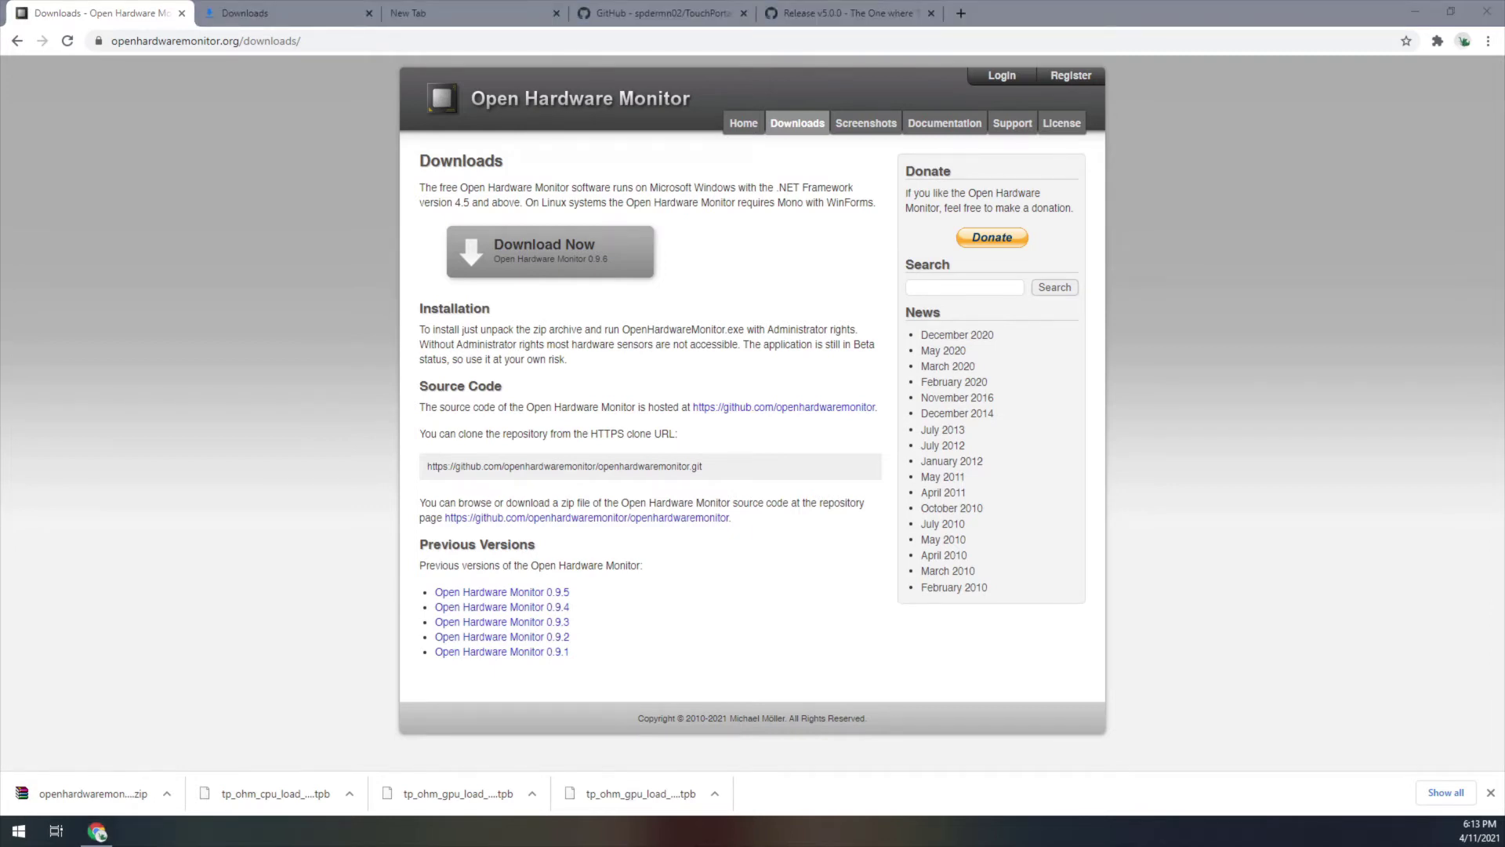
Step: Turn on Start Minimized and Minimize On Close, then minimize the monitor window
{"action": "left_click_drag", "start_coordinate": [672, 9], "coordinate": [433, 191]}
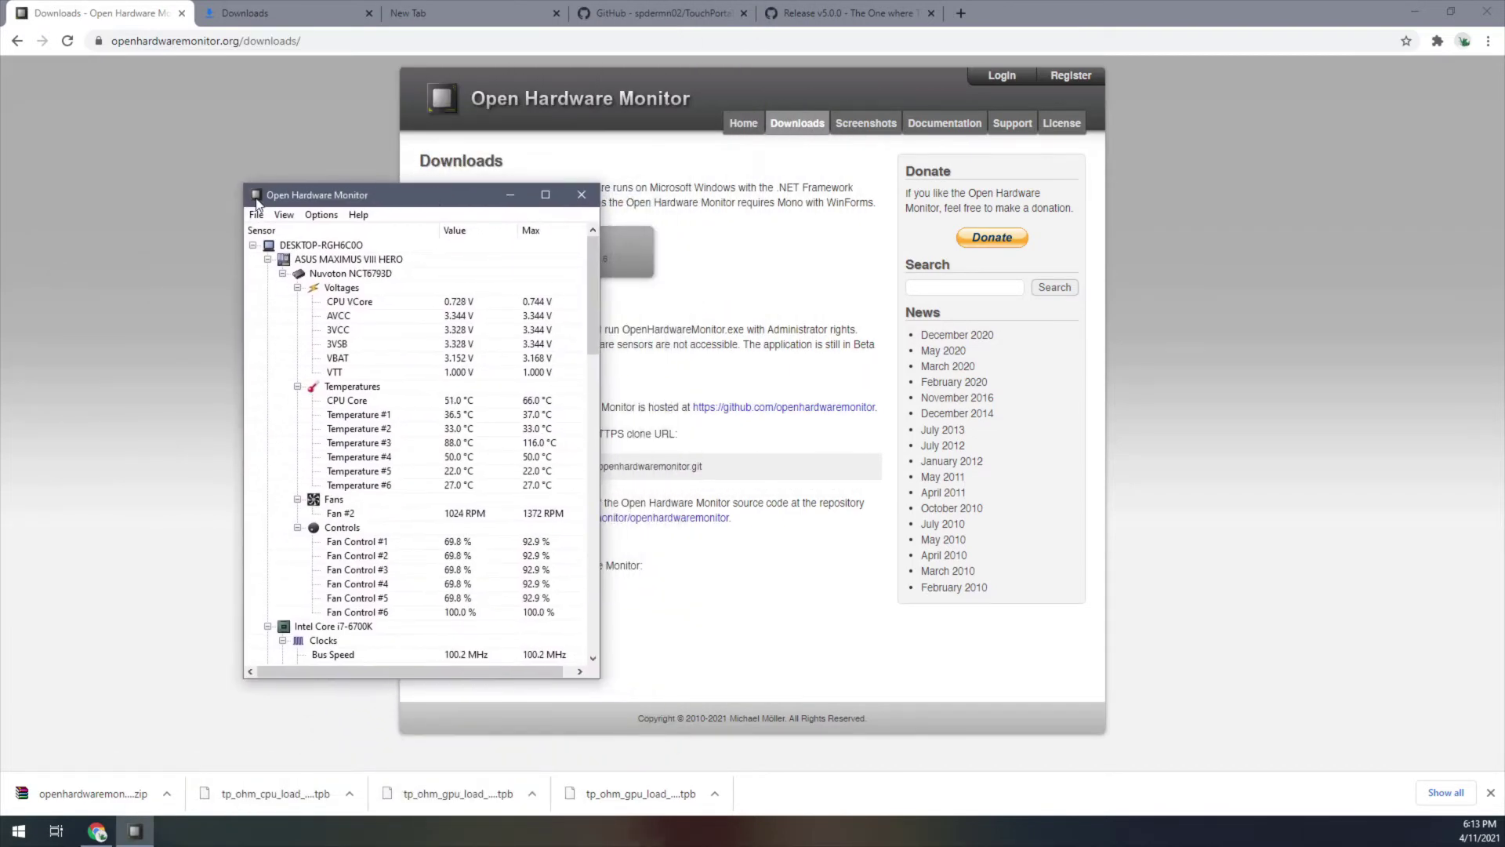
{"action": "left_click", "coordinate": [320, 217]}
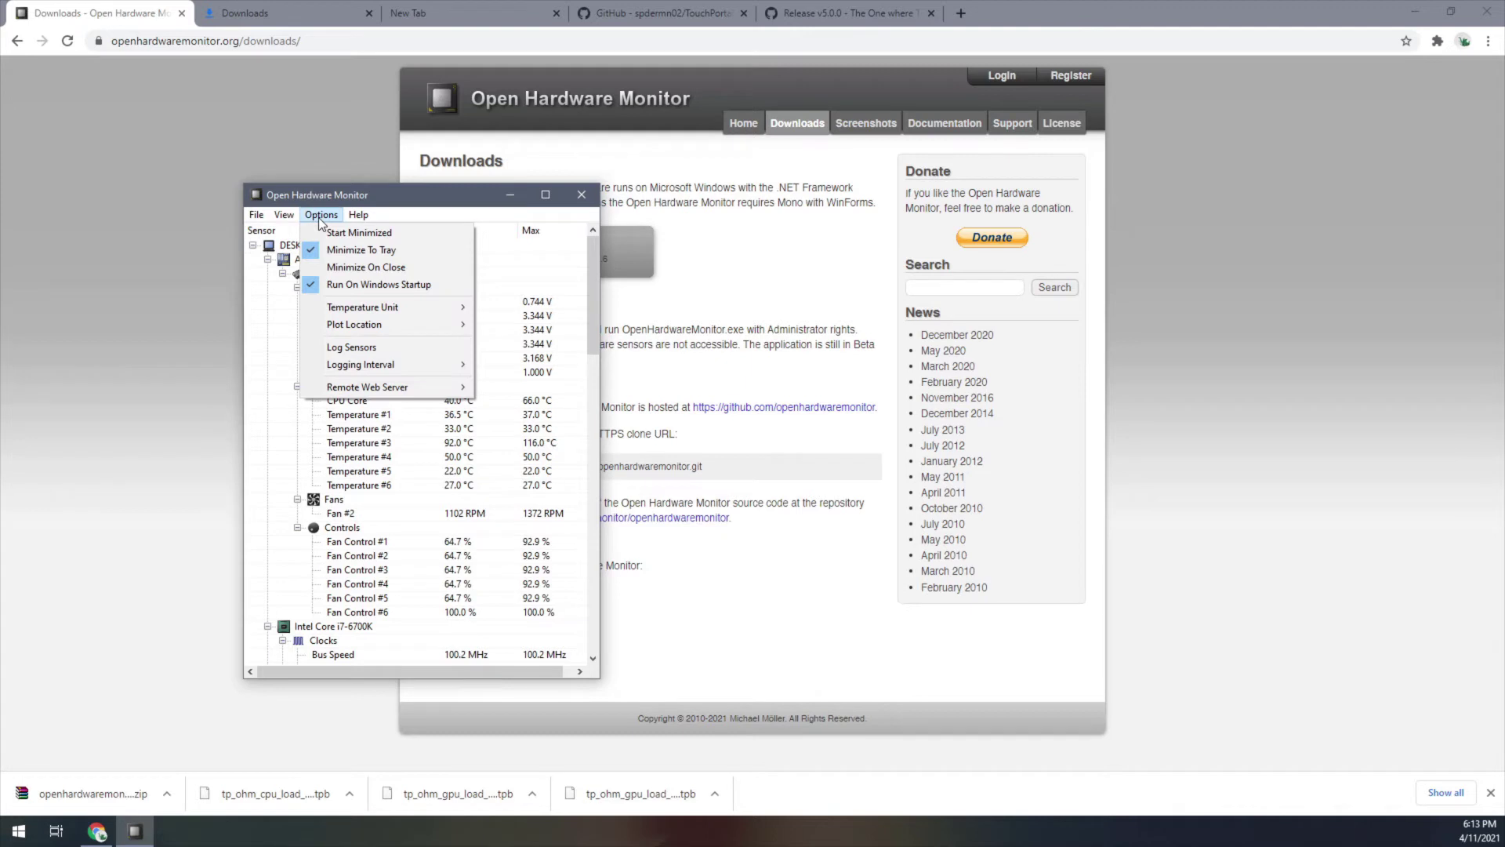
{"action": "left_click", "coordinate": [395, 235]}
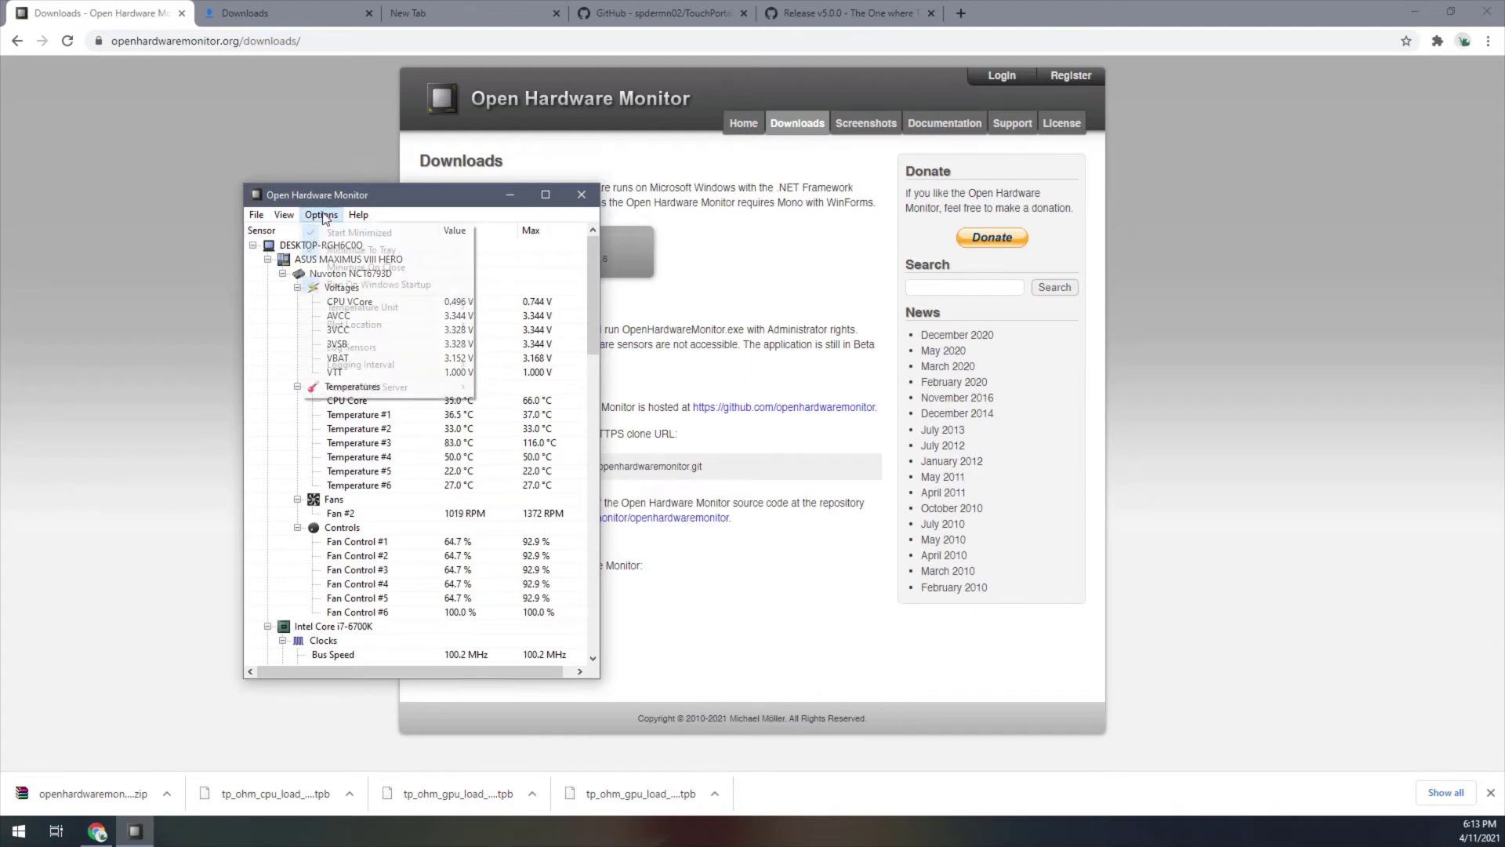
{"action": "left_click", "coordinate": [322, 214]}
{"action": "left_click", "coordinate": [412, 268]}
{"action": "left_click", "coordinate": [321, 214]}
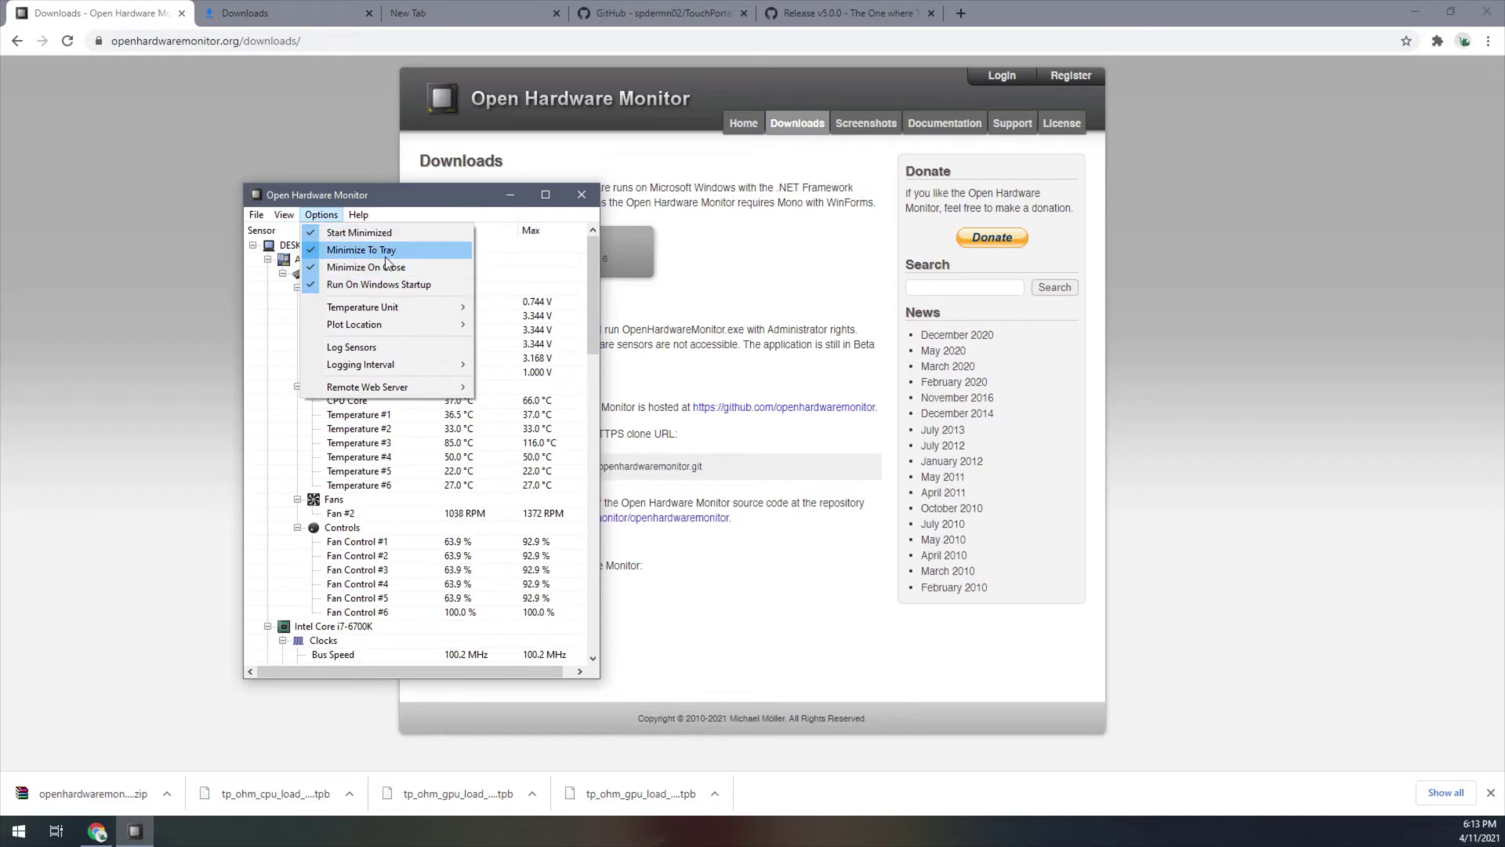
{"action": "left_click", "coordinate": [430, 210]}
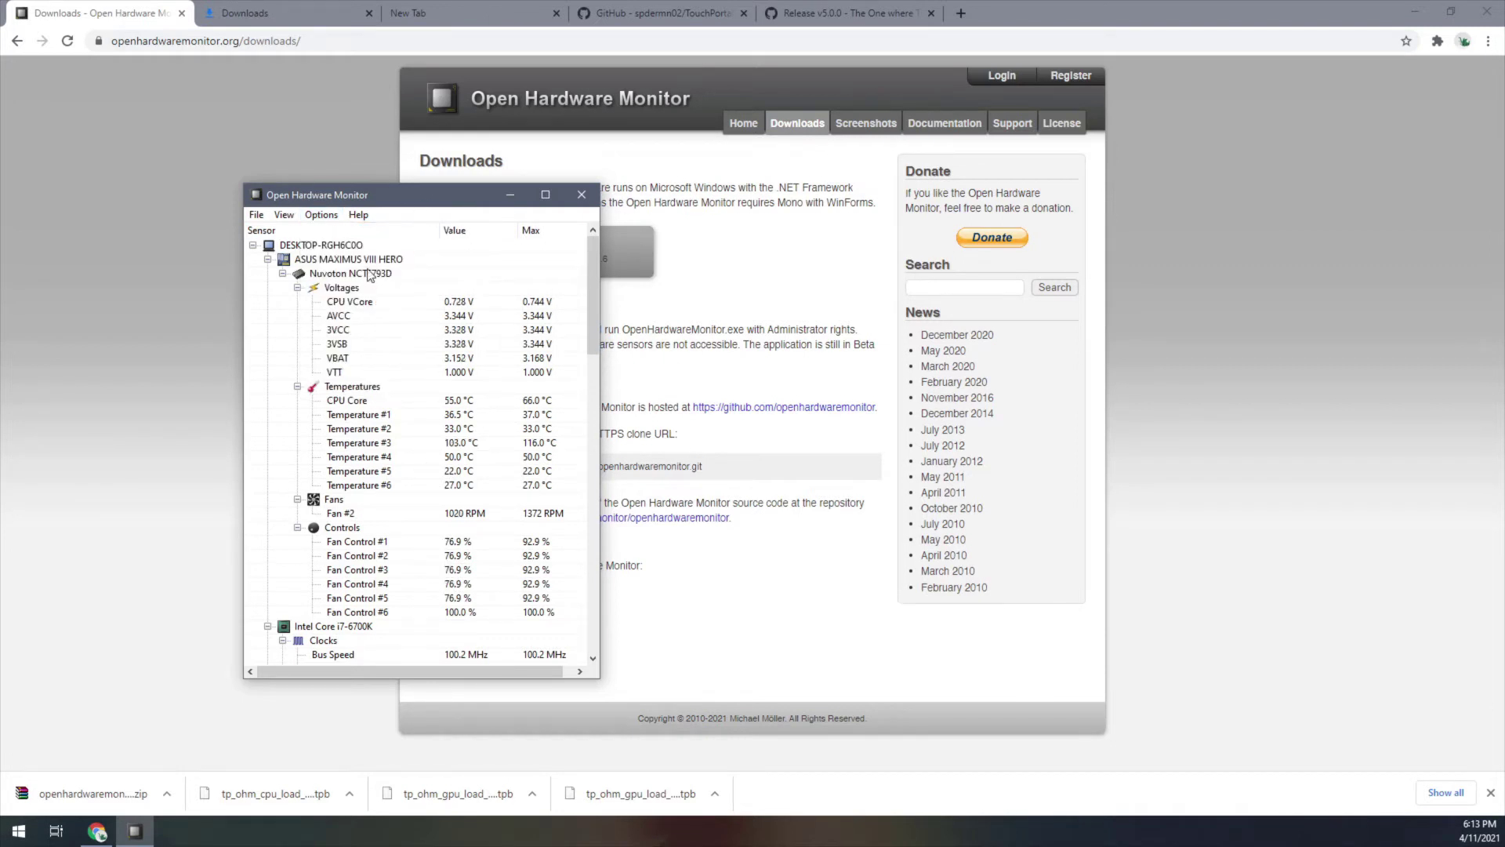
{"action": "left_click", "coordinate": [510, 194]}
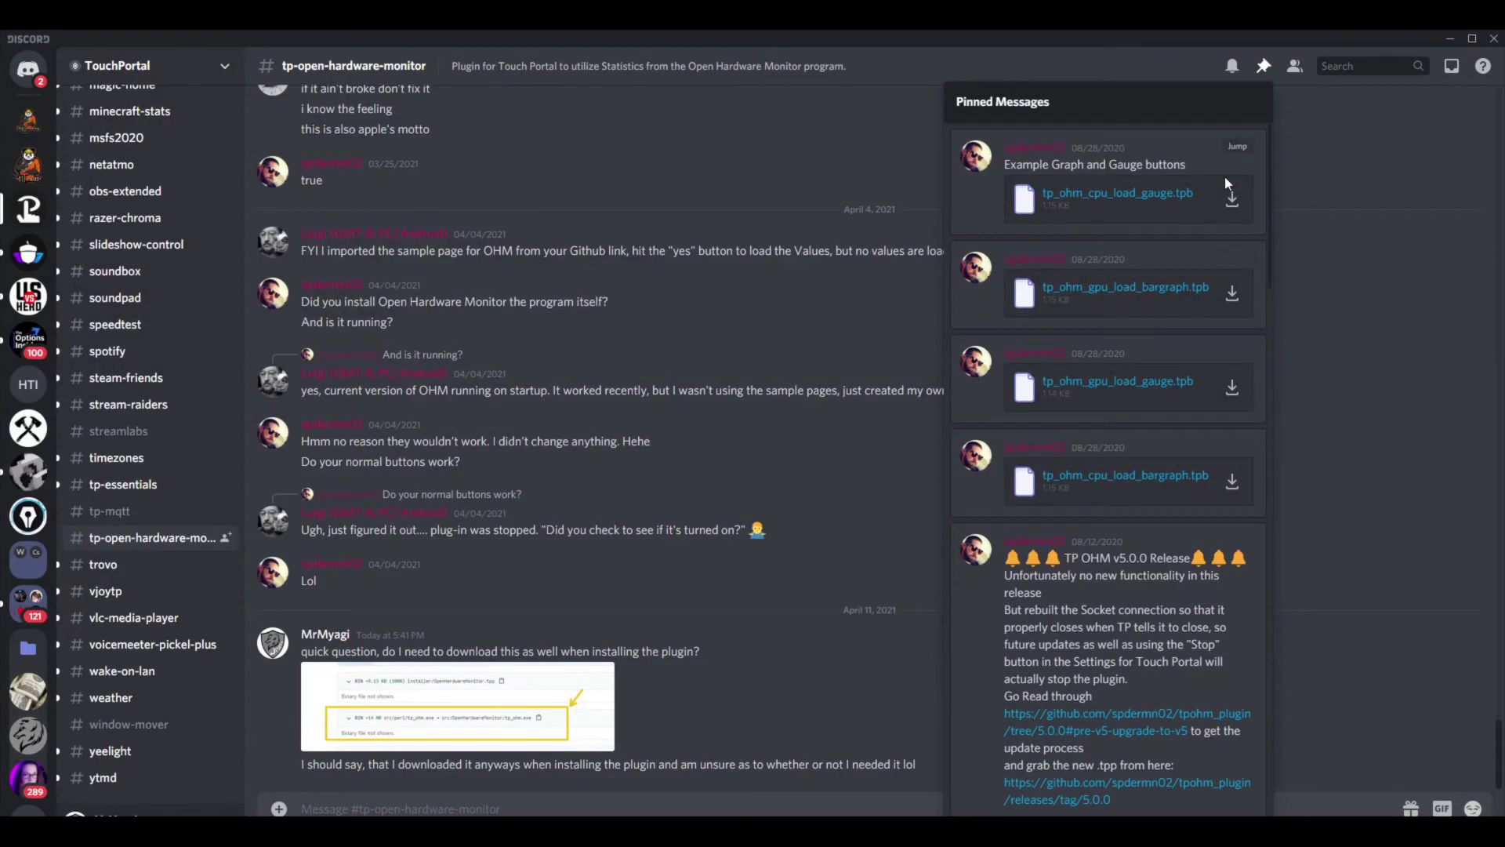
Step: Close Discord's Pinned Messages popout
{"action": "left_click", "coordinate": [1121, 78]}
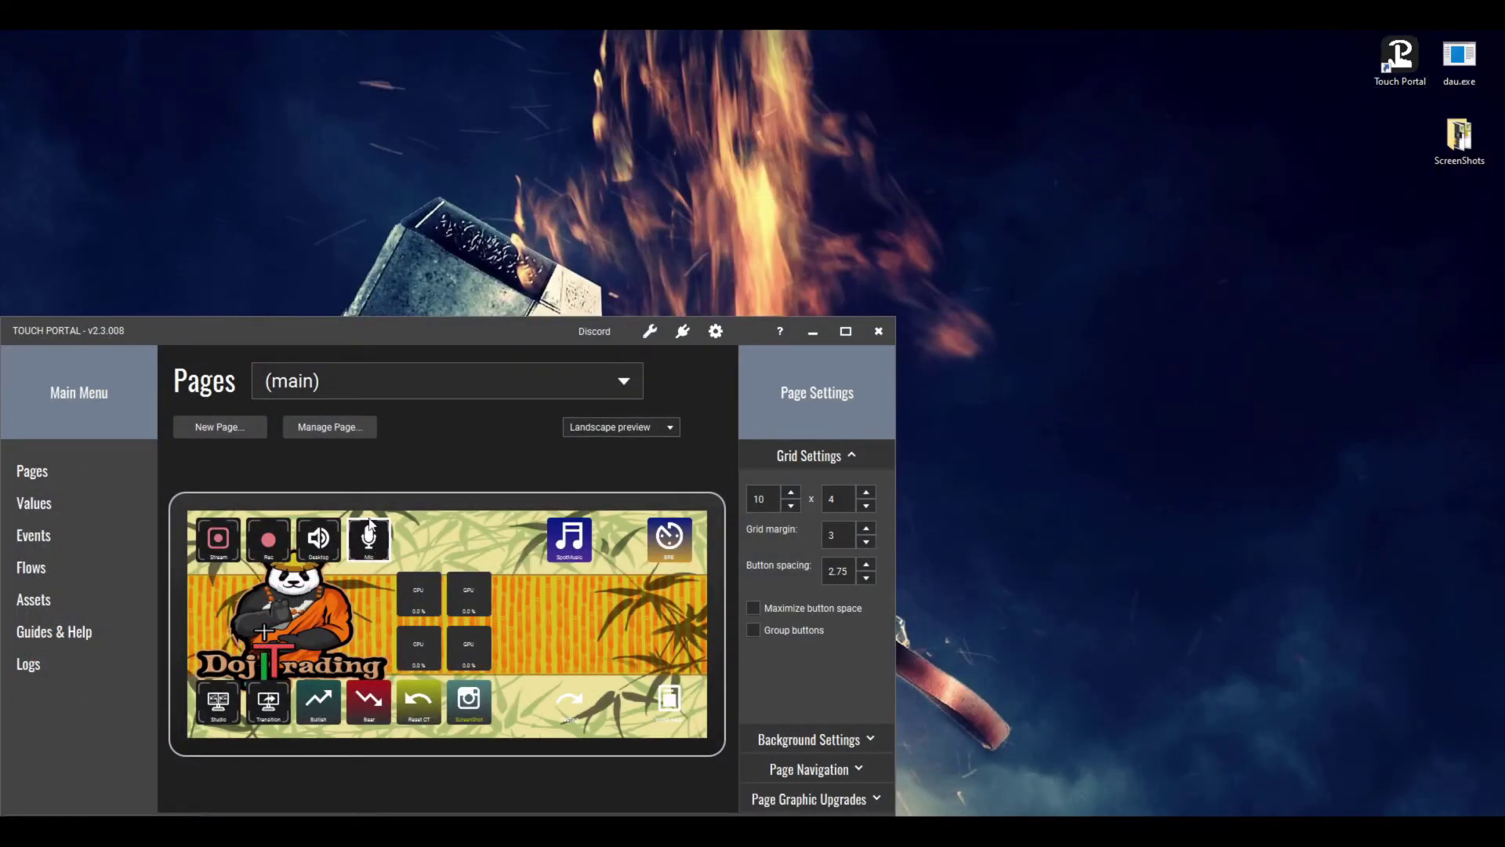
Step: Go to Touch Portal's Plug-ins settings and start importing a plug-in file
{"action": "left_click", "coordinate": [718, 333]}
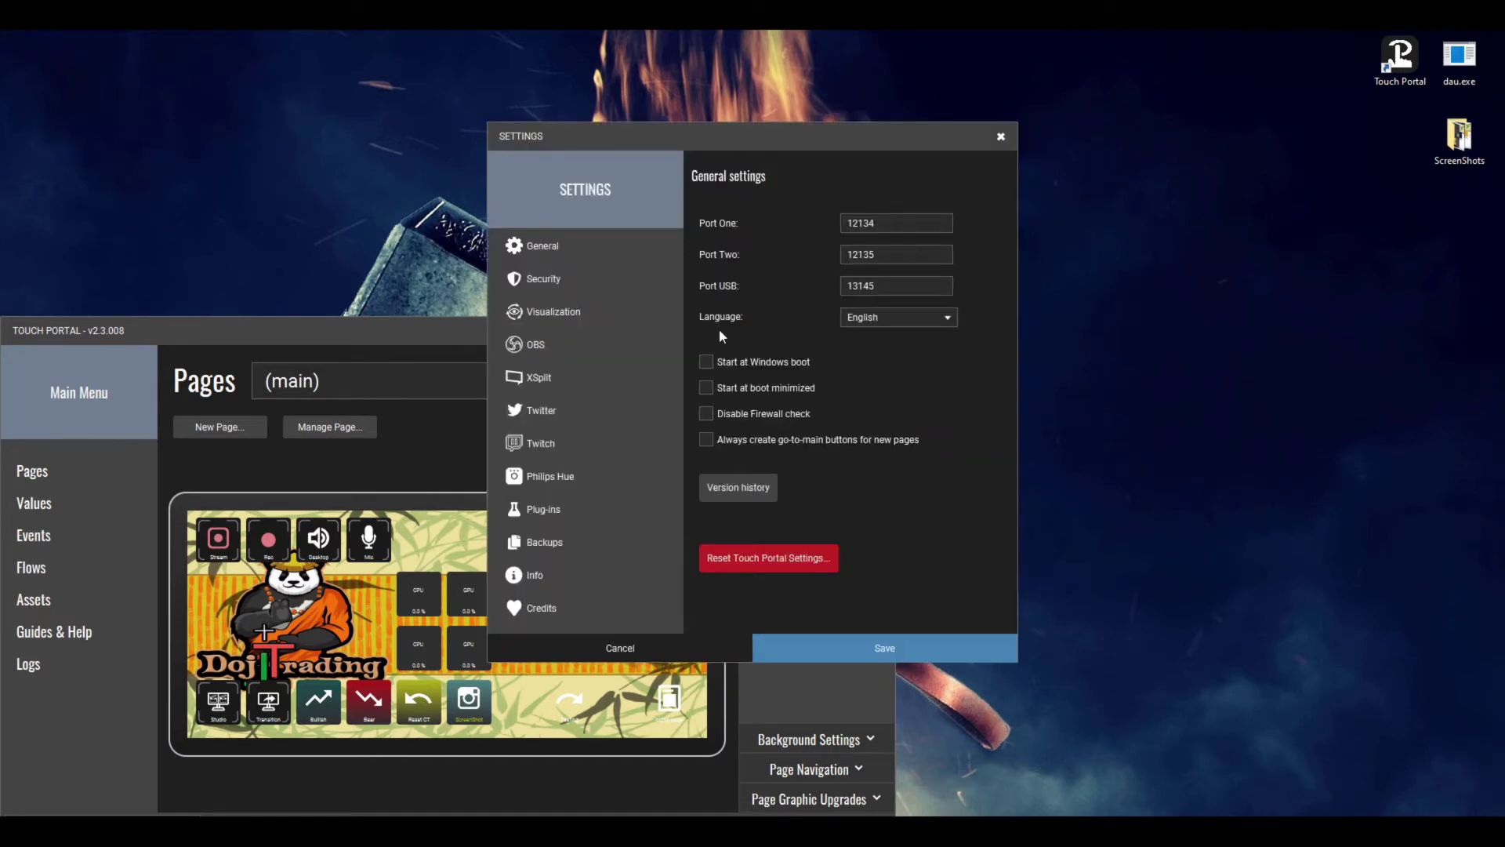
{"action": "left_click", "coordinate": [582, 515]}
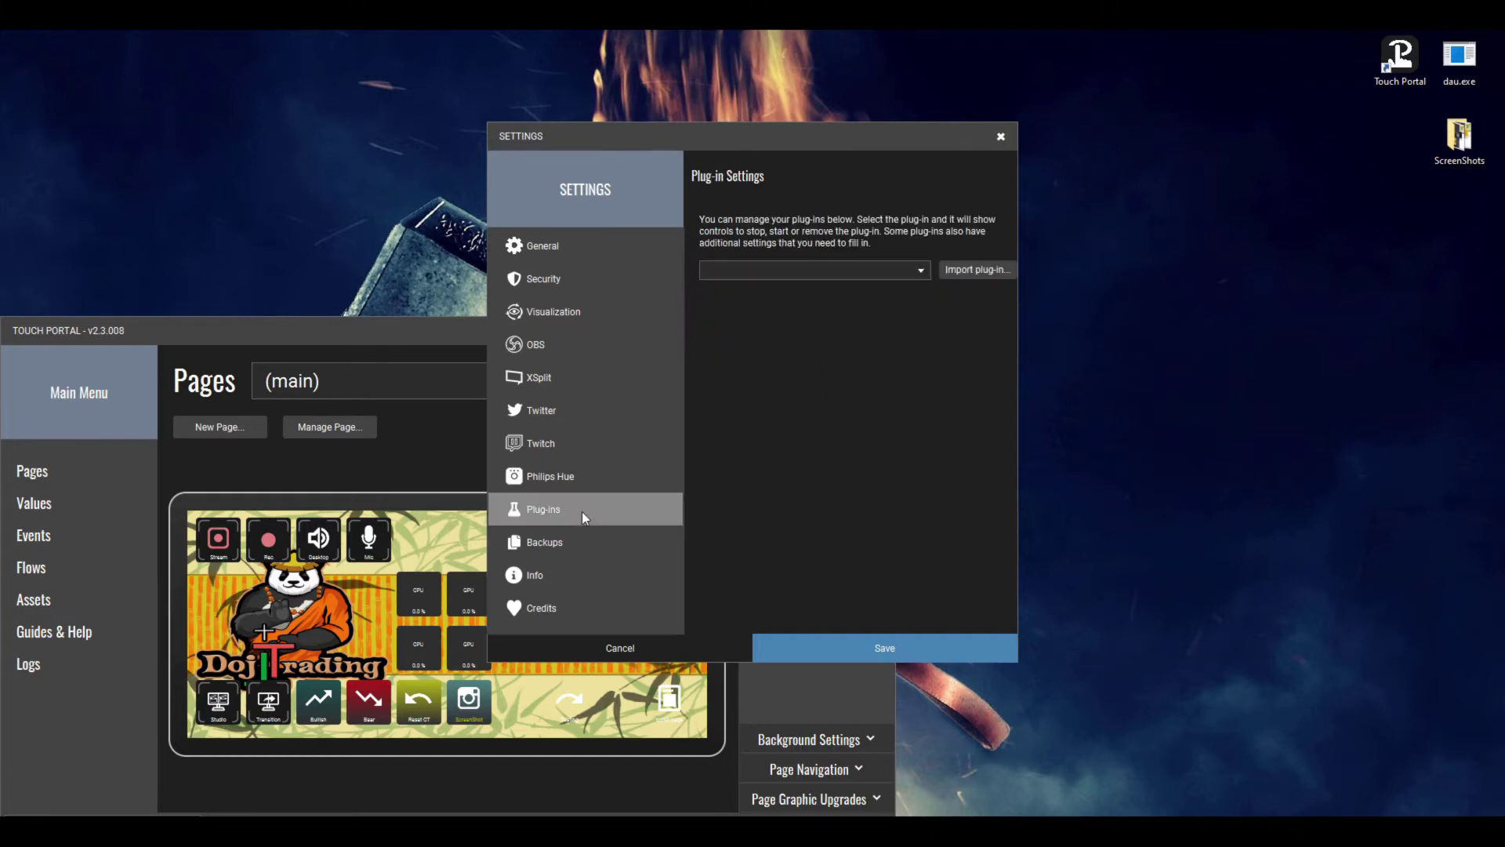
{"action": "left_click", "coordinate": [980, 271]}
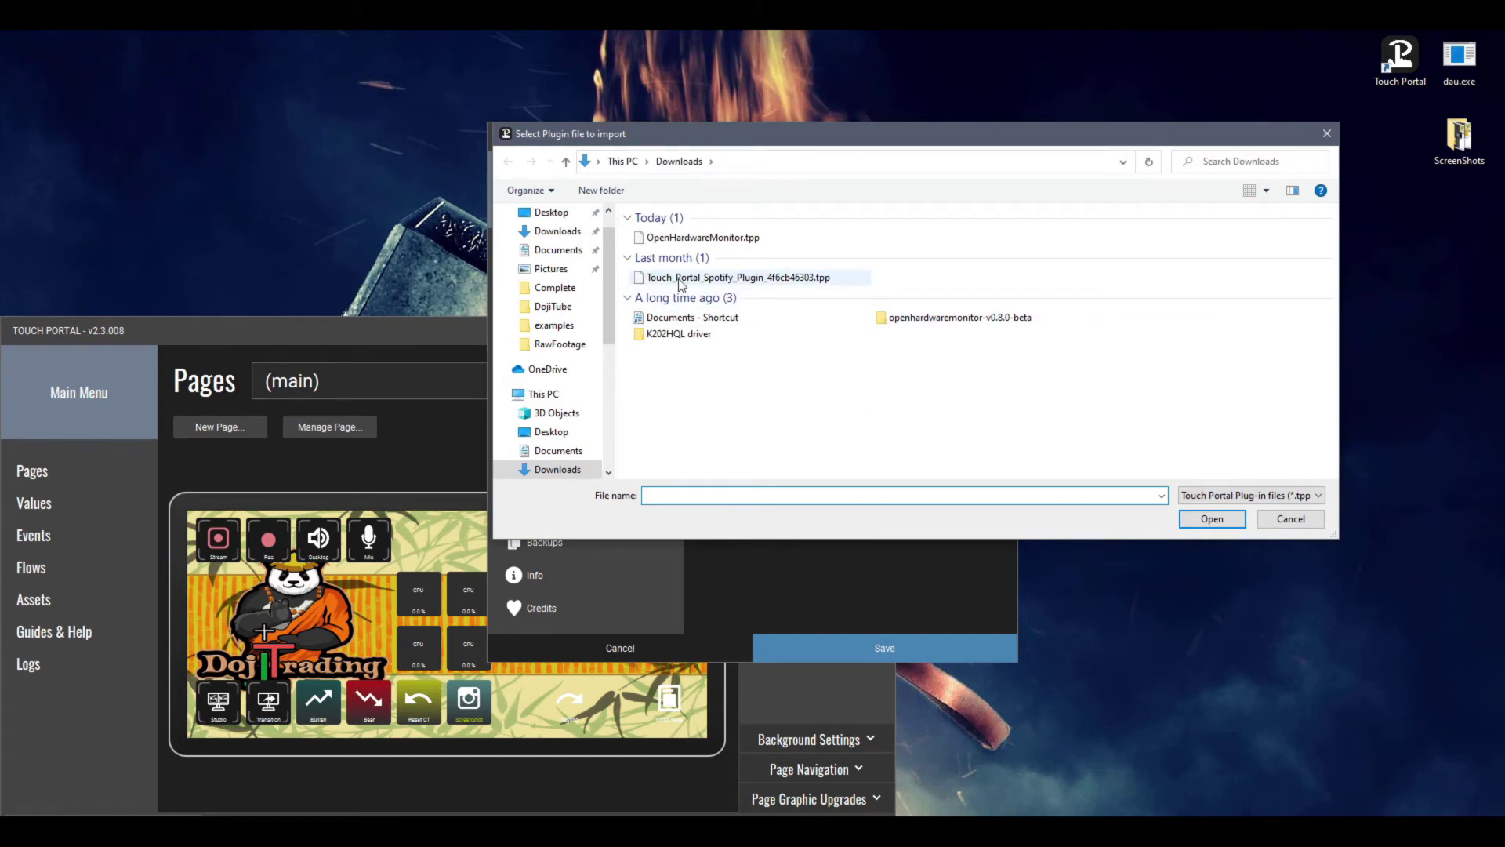
Step: Import OpenHardwareMonitor.tpp from the Downloads folder
{"action": "left_click", "coordinate": [751, 238]}
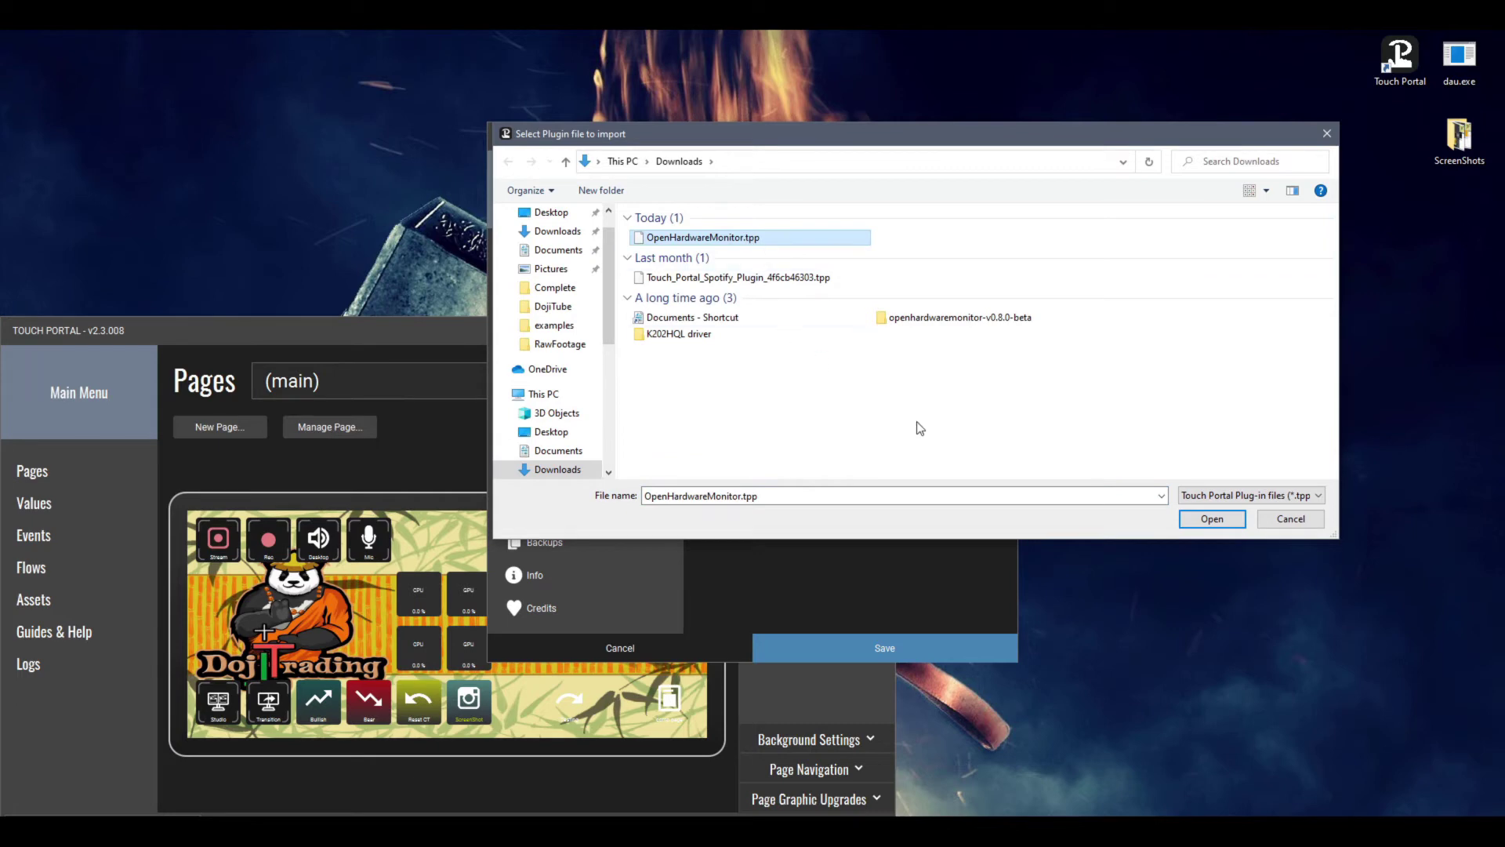
{"action": "left_click_drag", "start_coordinate": [848, 308], "coordinate": [1038, 339]}
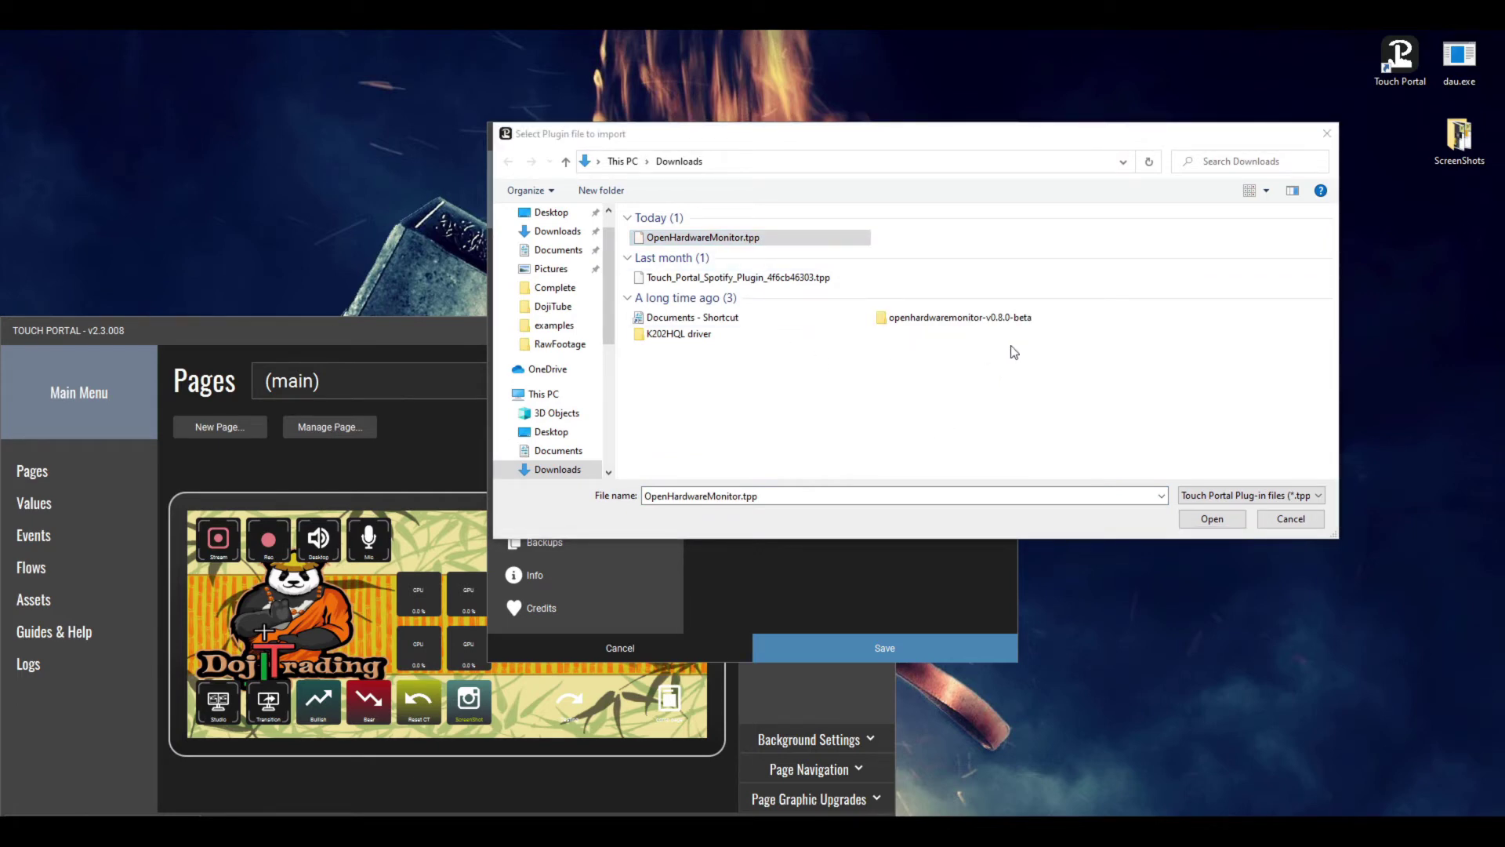
{"action": "left_click", "coordinate": [761, 238]}
{"action": "left_click", "coordinate": [1214, 521]}
{"action": "left_click", "coordinate": [1223, 523]}
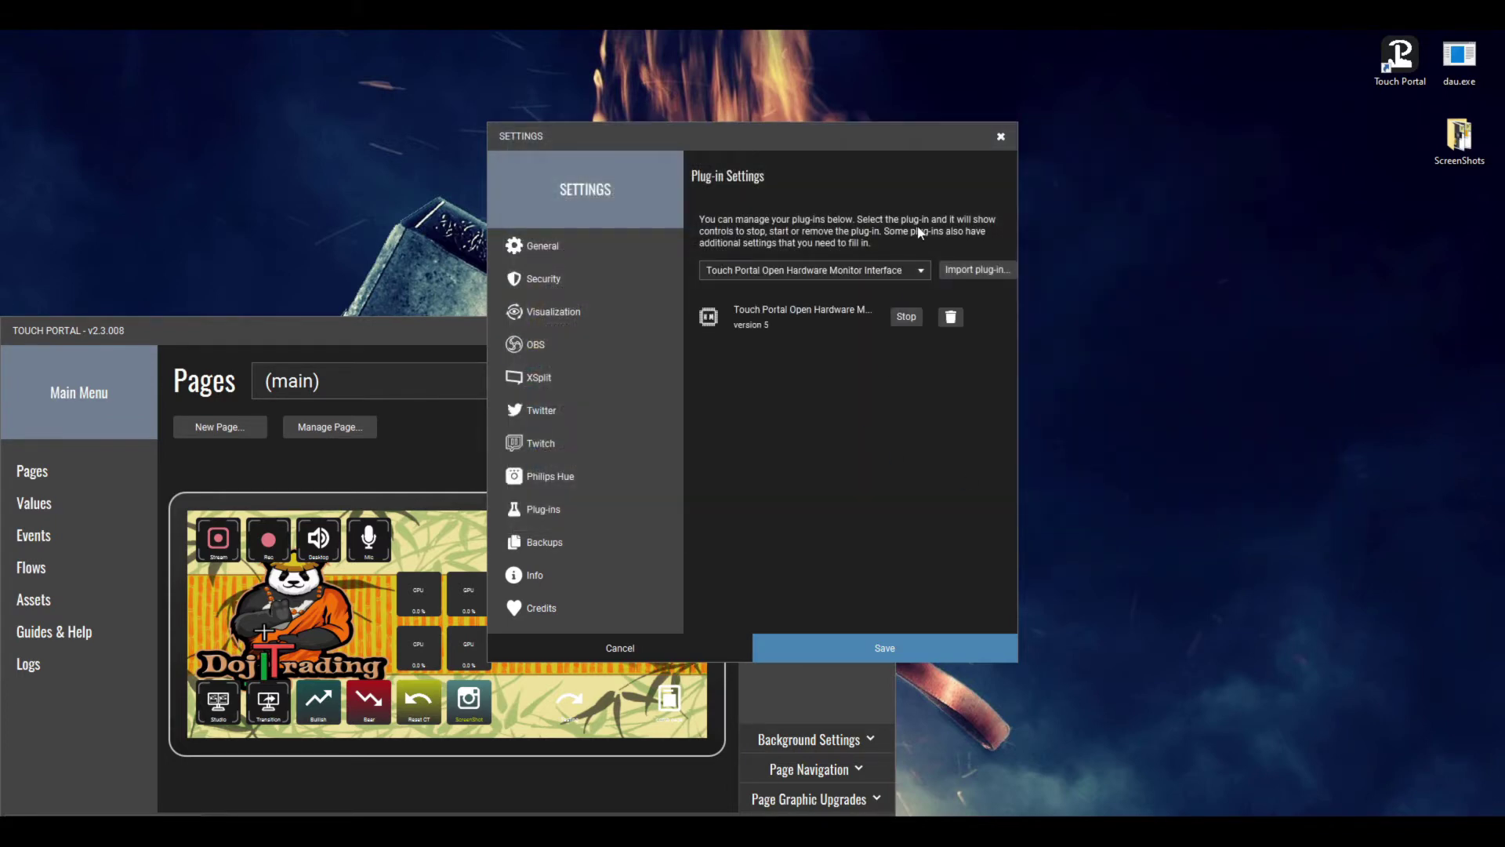